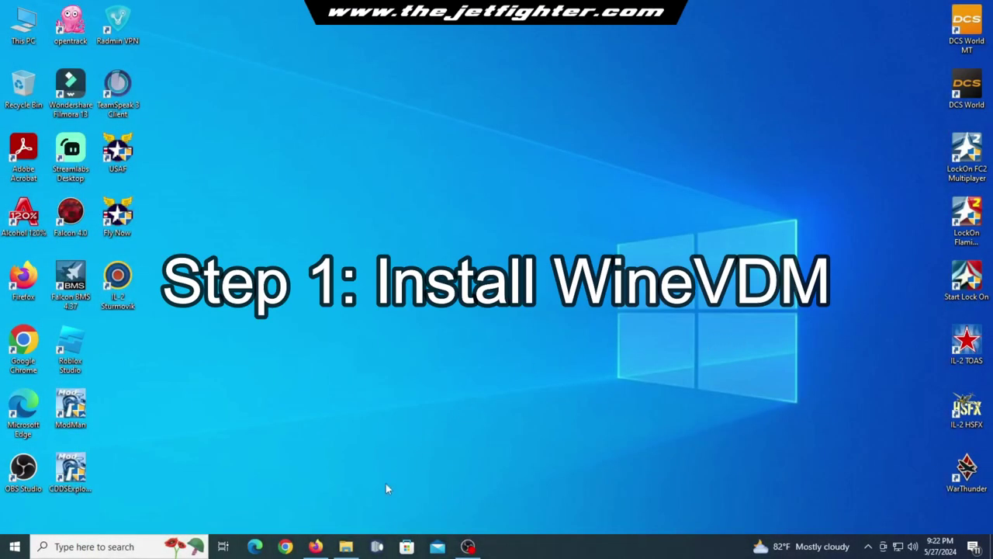
# Extract the otvdm-v0.9.0 archive in the Downloads folder into its own otvdm-v0.9.0 subfolder using File Explorer
pyautogui.click(346, 546)
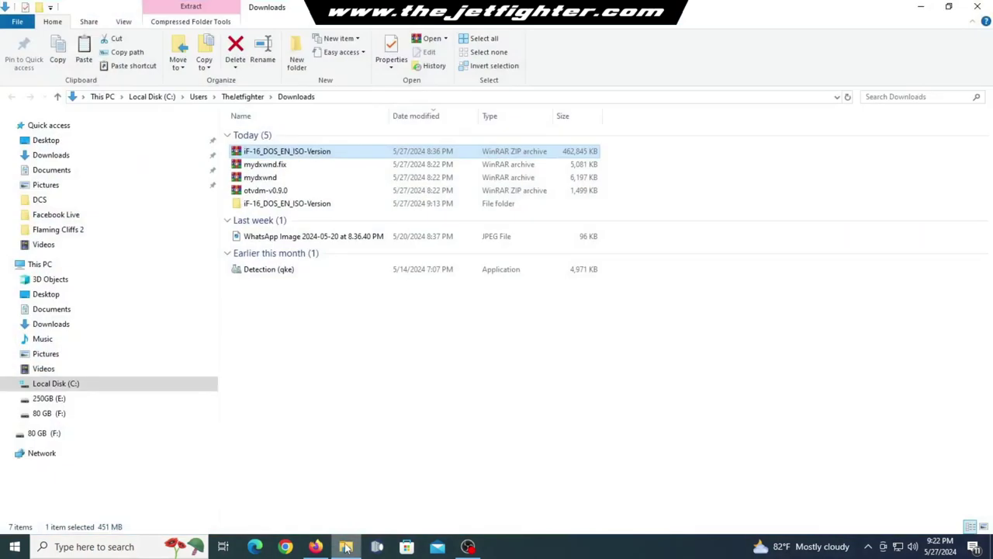
pyautogui.click(302, 193)
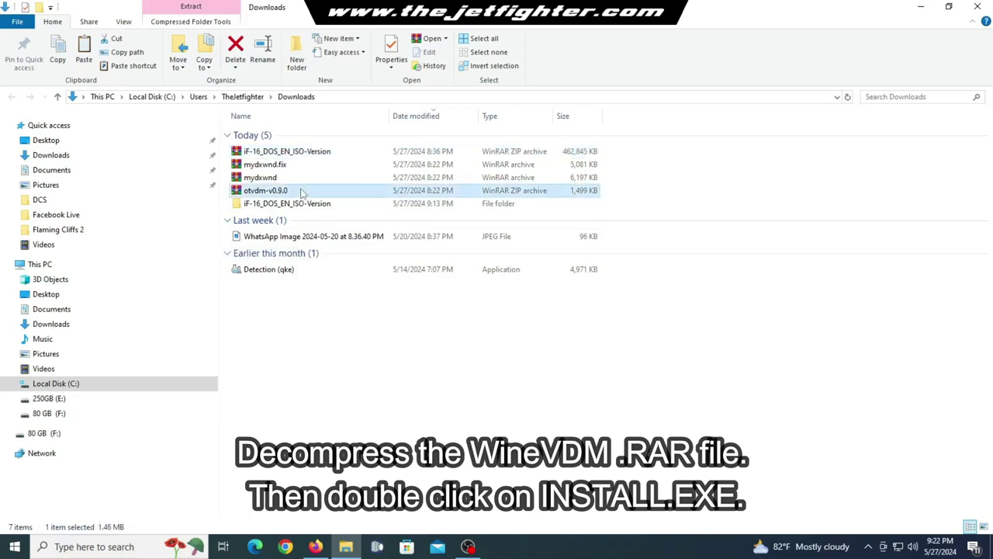
pyautogui.rightClick(303, 194)
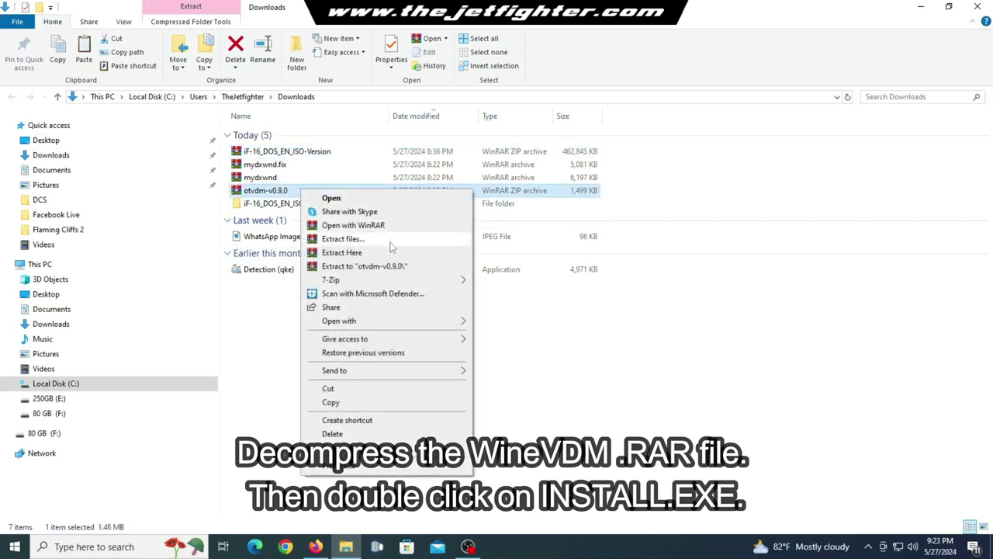
pyautogui.click(396, 267)
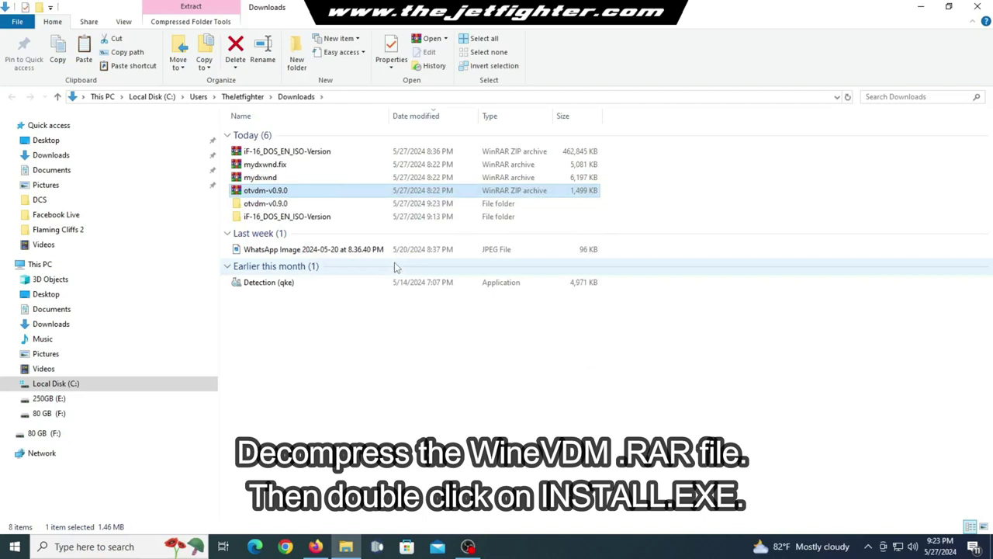
# Run the install shortcut inside the nested otvdm-v0.9.0 folder to install WineVDM
pyautogui.click(295, 205)
pyautogui.doubleClick(296, 205)
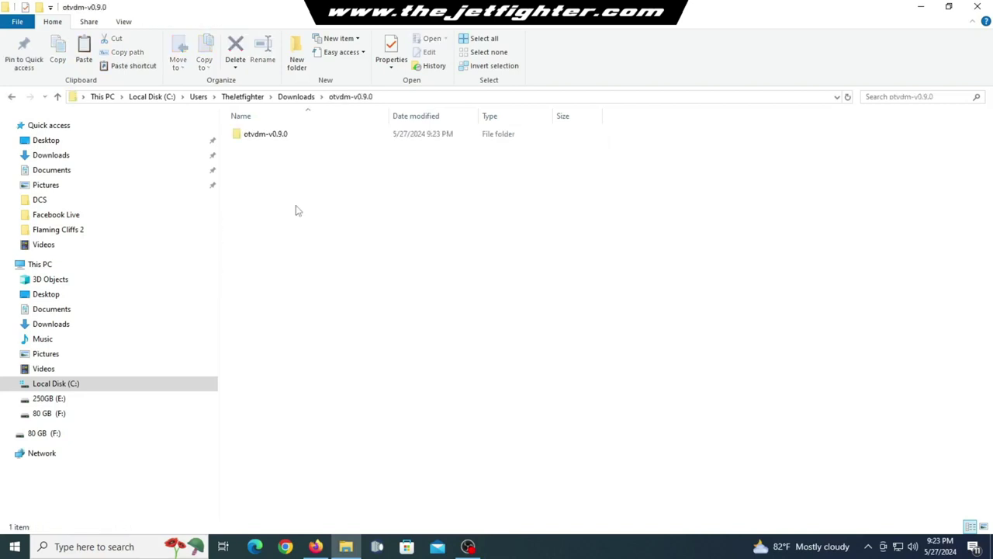
pyautogui.doubleClick(284, 139)
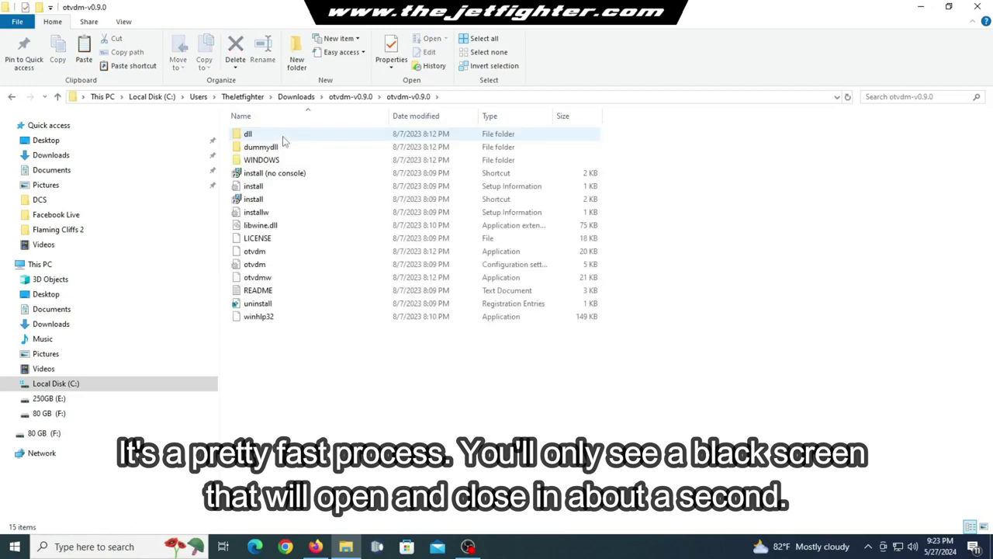
pyautogui.click(264, 203)
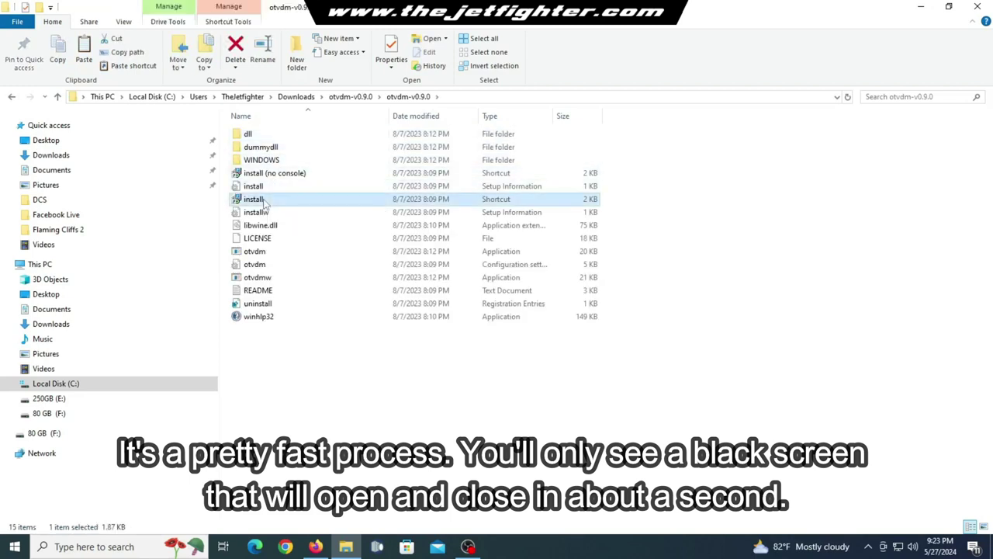
pyautogui.doubleClick(264, 200)
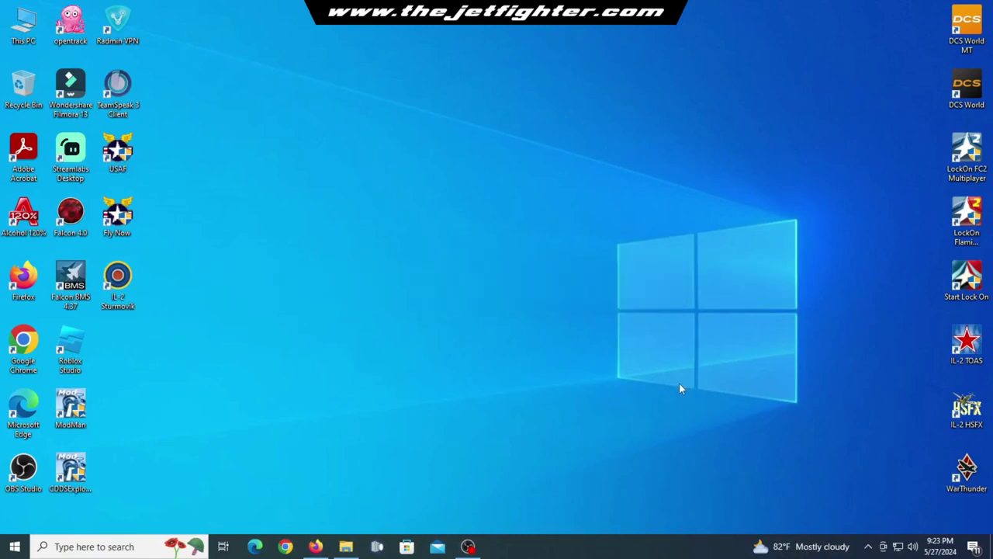
# Extract the mydxwnd archive in the Downloads folder into its own mydxwnd subfolder
pyautogui.click(347, 547)
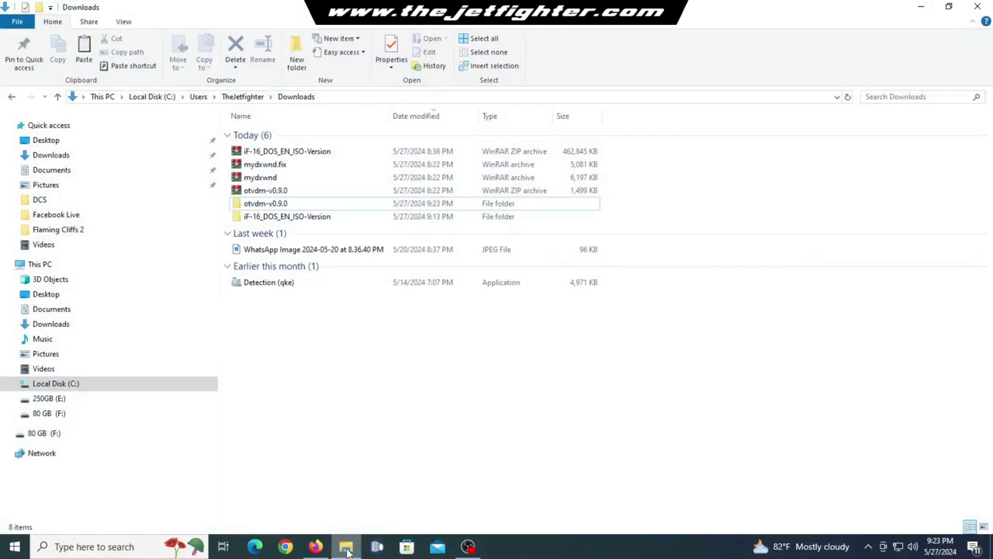
pyautogui.click(279, 178)
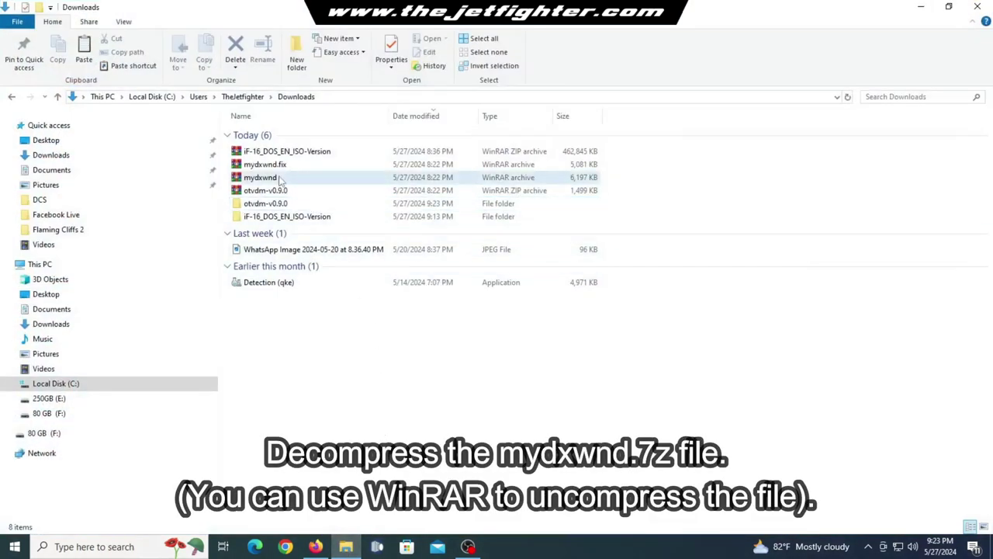
pyautogui.rightClick(279, 179)
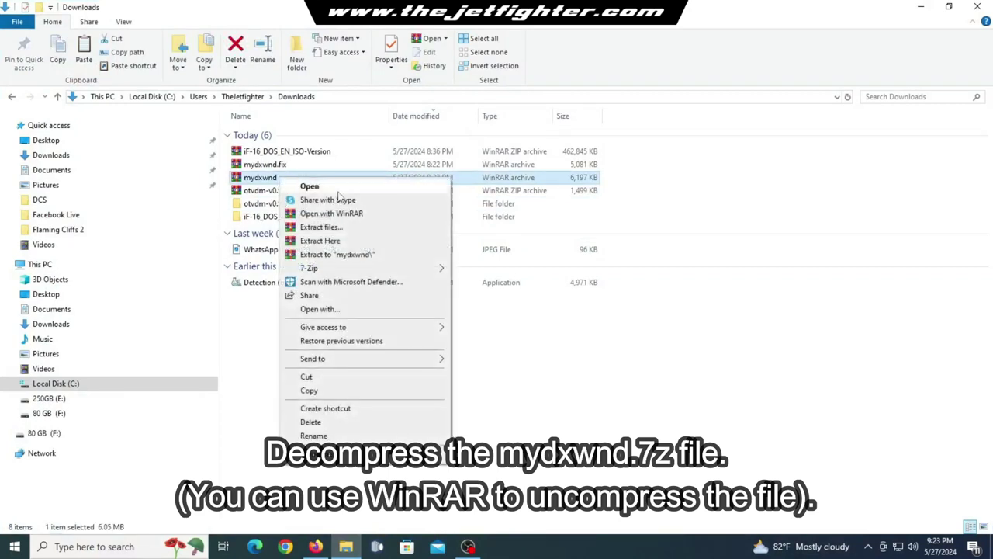
pyautogui.click(377, 259)
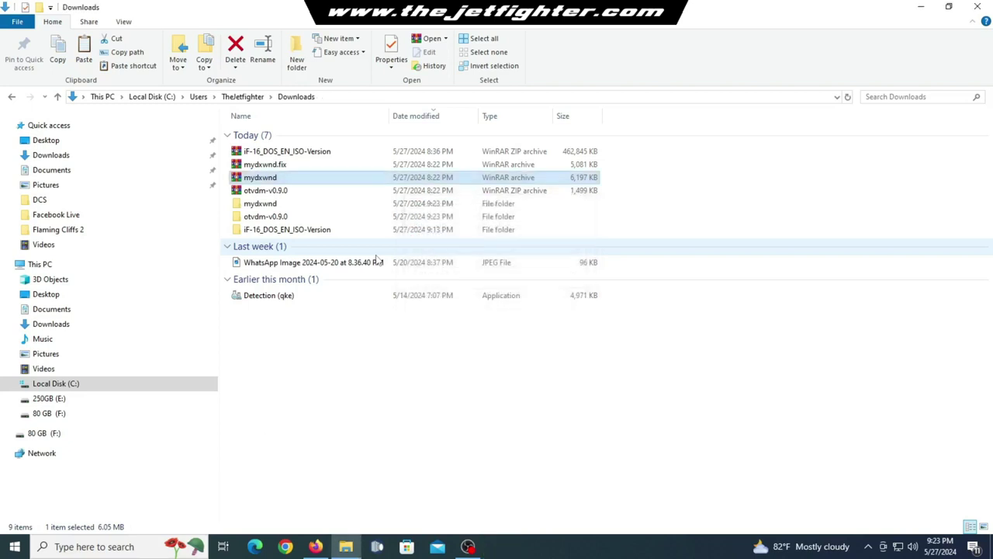
# Copy the inner mydxwnd folder from the extracted files to the root of the C: drive and check its contents there
pyautogui.doubleClick(290, 207)
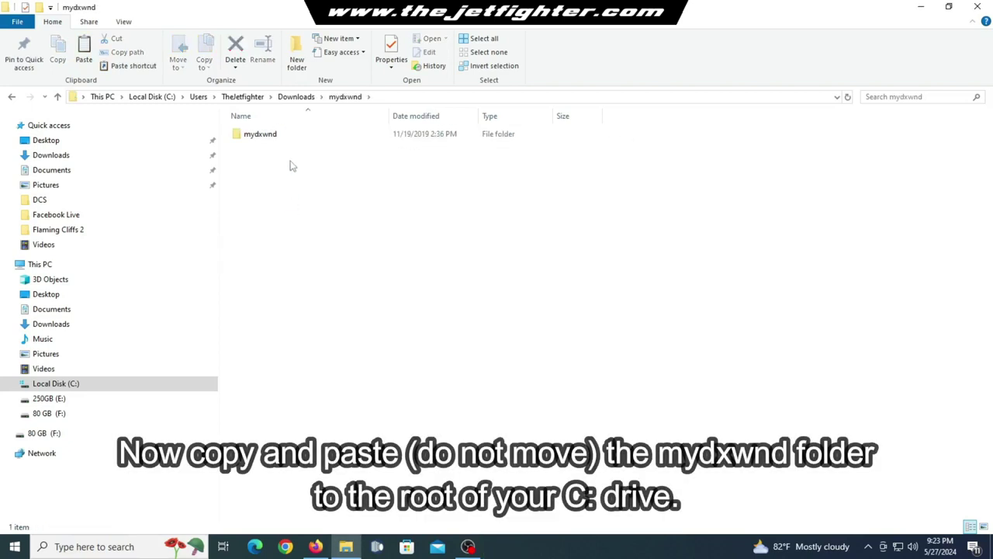
pyautogui.doubleClick(281, 143)
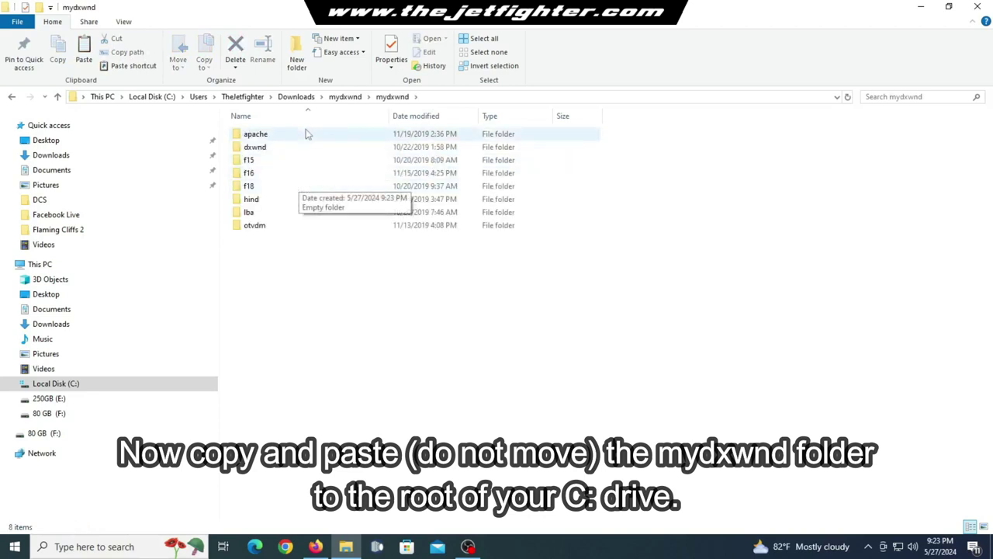
pyautogui.click(335, 96)
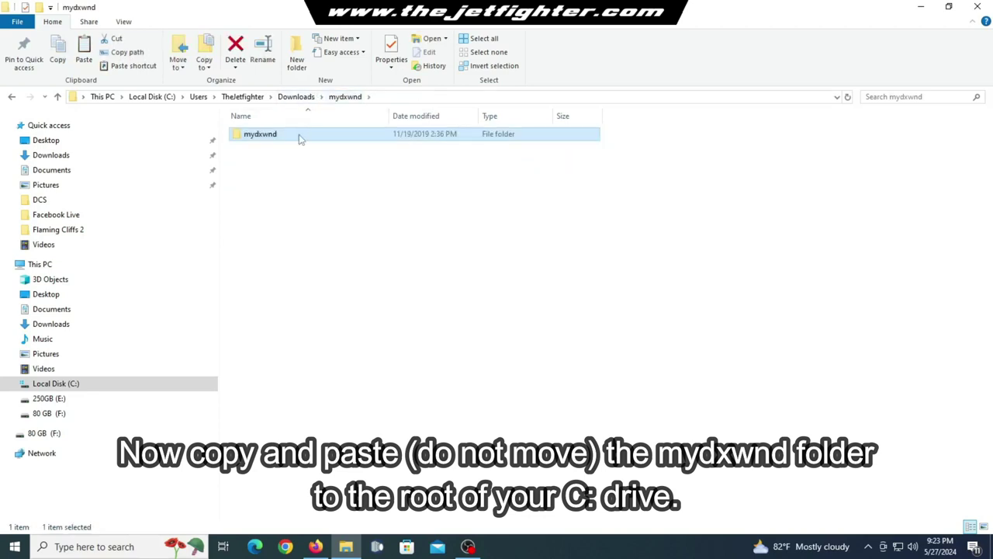
pyautogui.rightClick(300, 138)
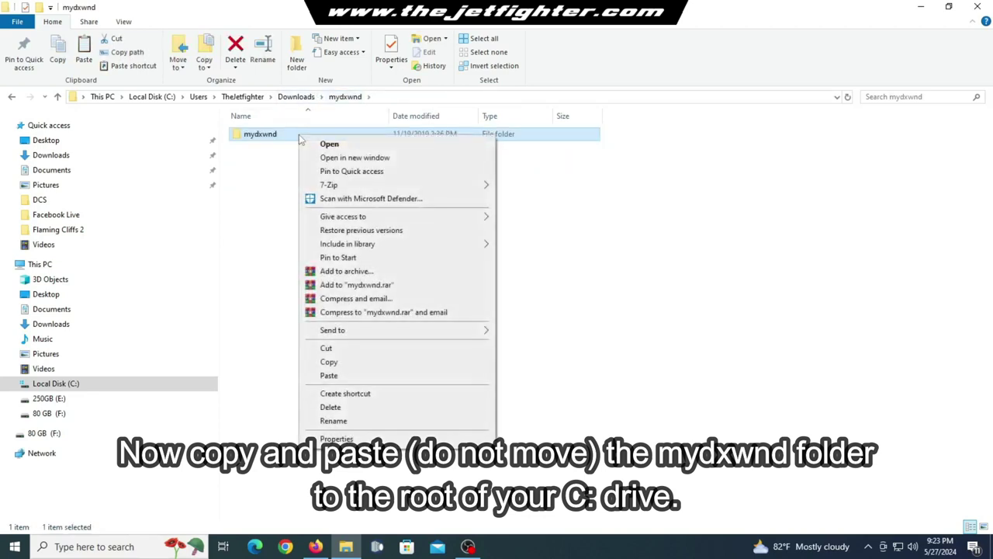
pyautogui.click(329, 361)
pyautogui.click(97, 384)
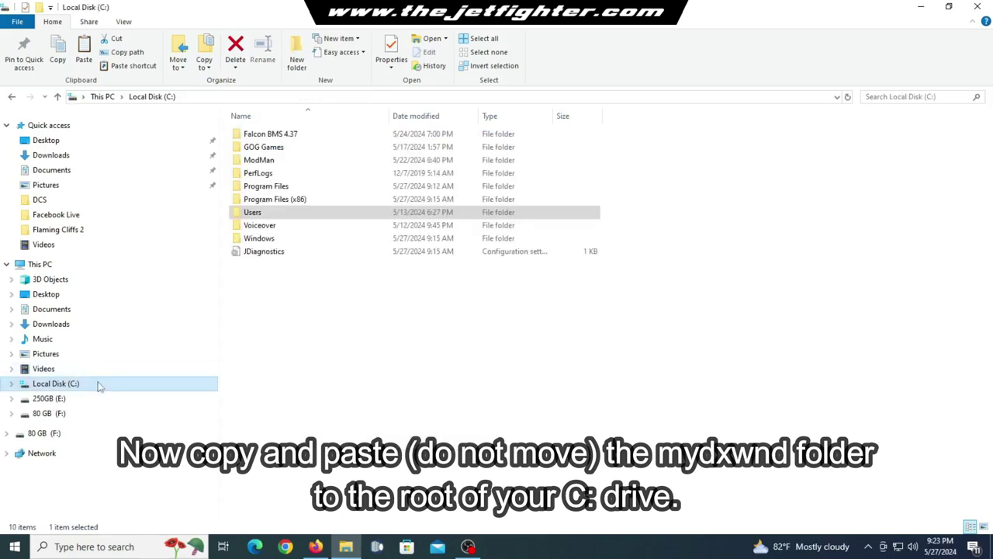
pyautogui.rightClick(281, 343)
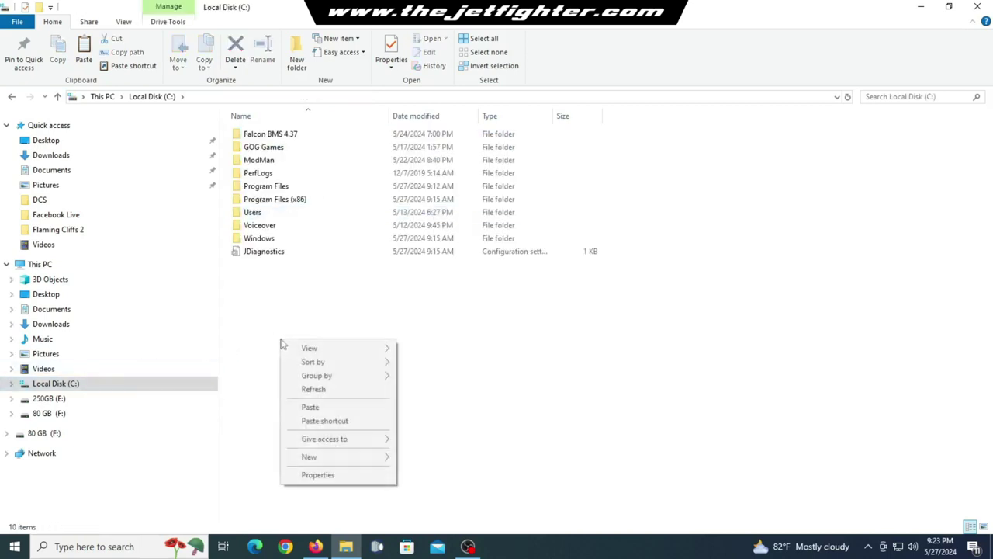
pyautogui.click(331, 407)
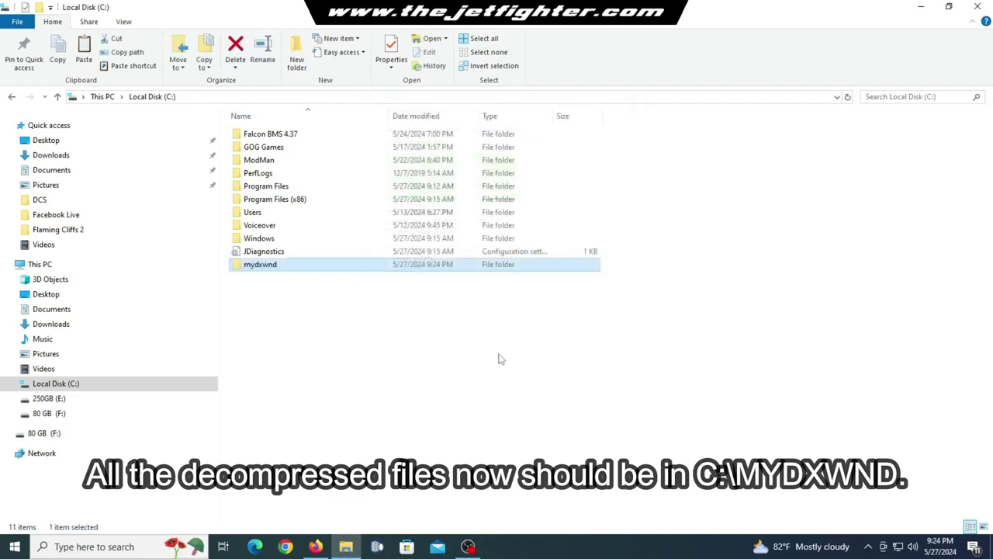
pyautogui.doubleClick(275, 264)
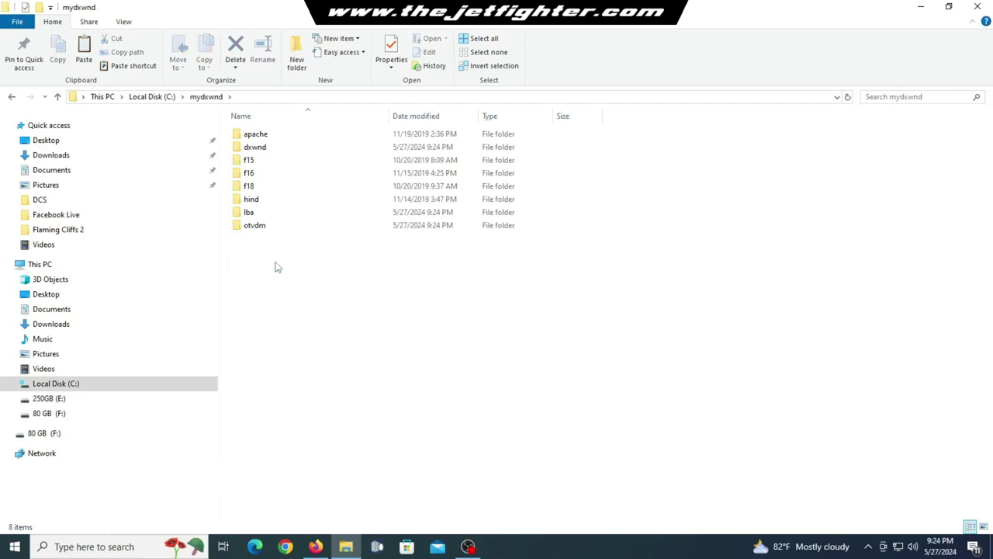
pyautogui.click(154, 96)
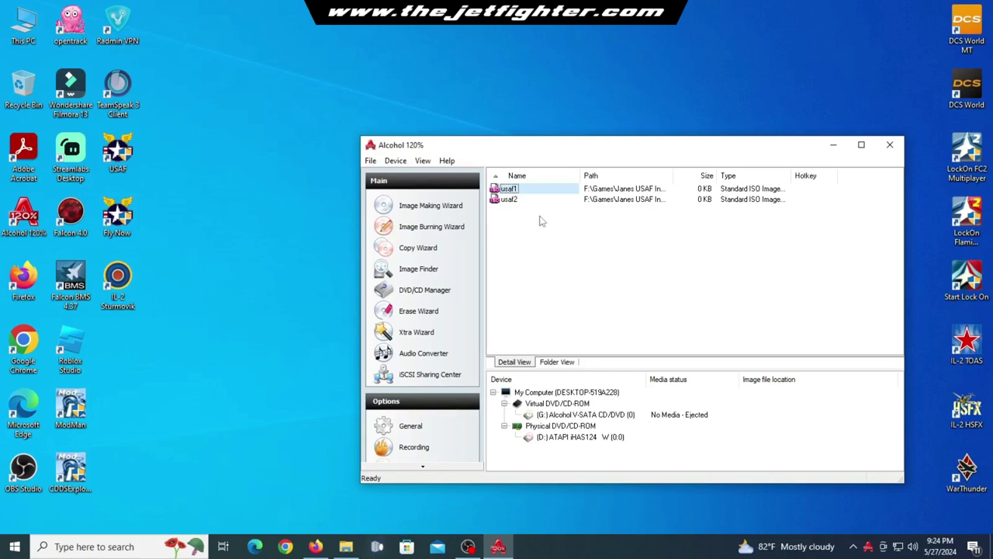
# Remove the usaf1 and usaf2 images from the Alcohol 120% image list
pyautogui.rightClick(508, 199)
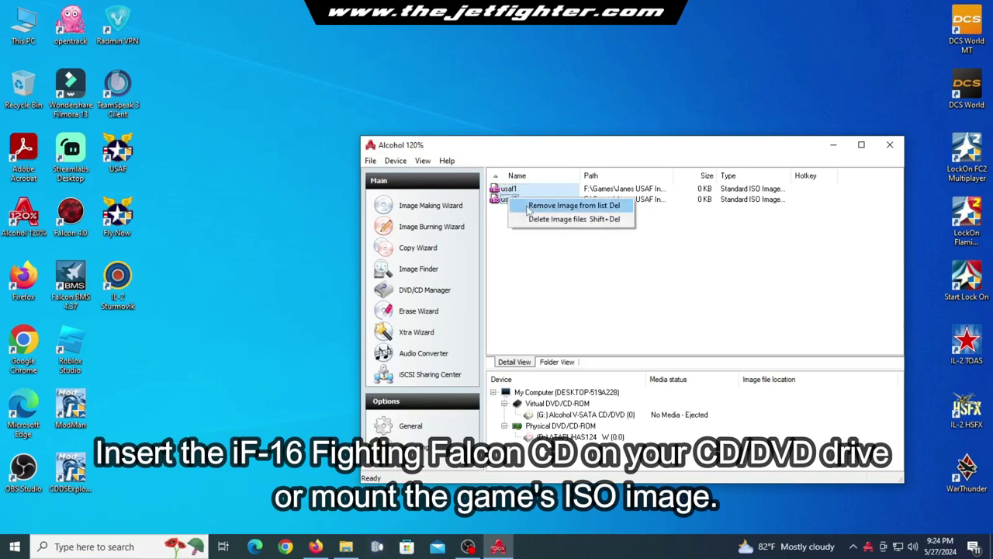
pyautogui.click(532, 206)
pyautogui.click(542, 312)
# Add the F-16 fighting falcon_sold out image files from F-16_Fighting_Falcon_ISO to Alcohol 120% and mount the .cue image on drive G:
pyautogui.click(347, 547)
pyautogui.click(948, 6)
pyautogui.moveTo(621, 108); pyautogui.dragTo(468, 69)
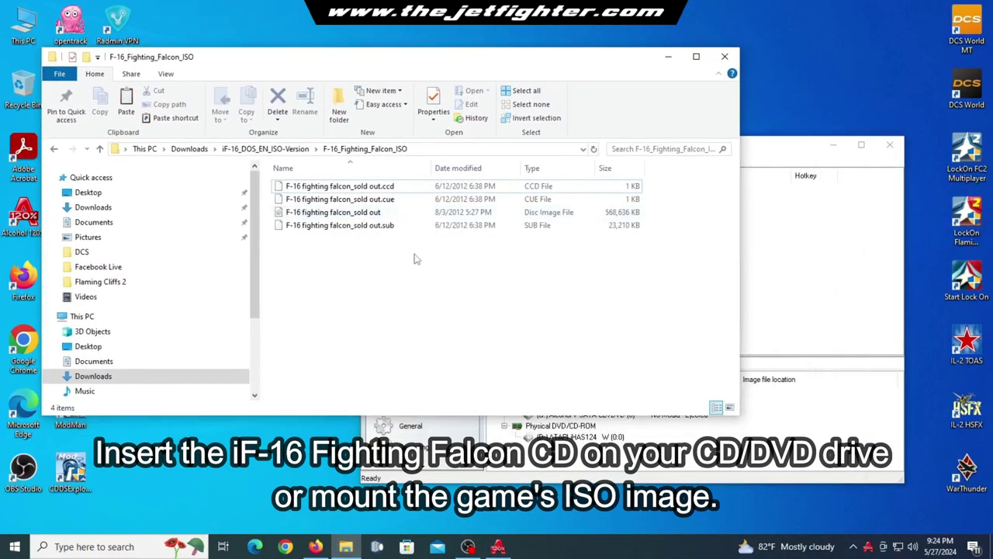
pyautogui.moveTo(414, 257); pyautogui.dragTo(316, 173)
pyautogui.moveTo(342, 200); pyautogui.dragTo(674, 226)
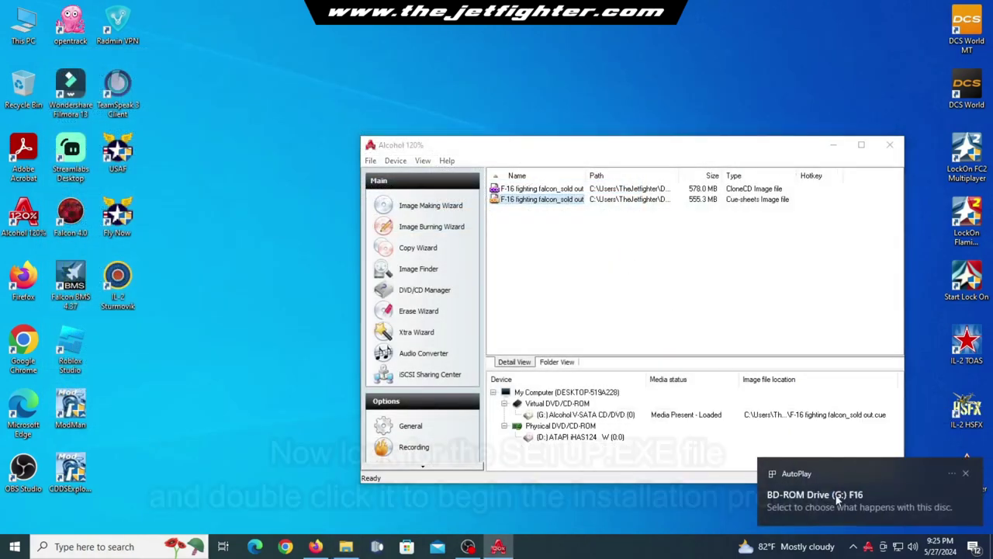
# Open the mounted F16 disc in drive G: and launch its SETUP application
pyautogui.click(838, 500)
pyautogui.click(824, 169)
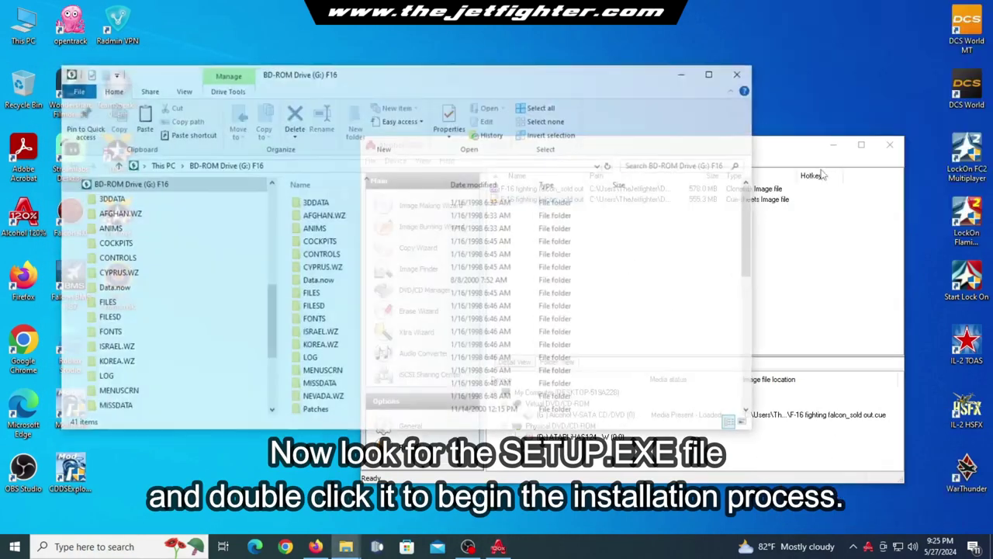
pyautogui.click(713, 75)
pyautogui.scroll(-5, 496, 311)
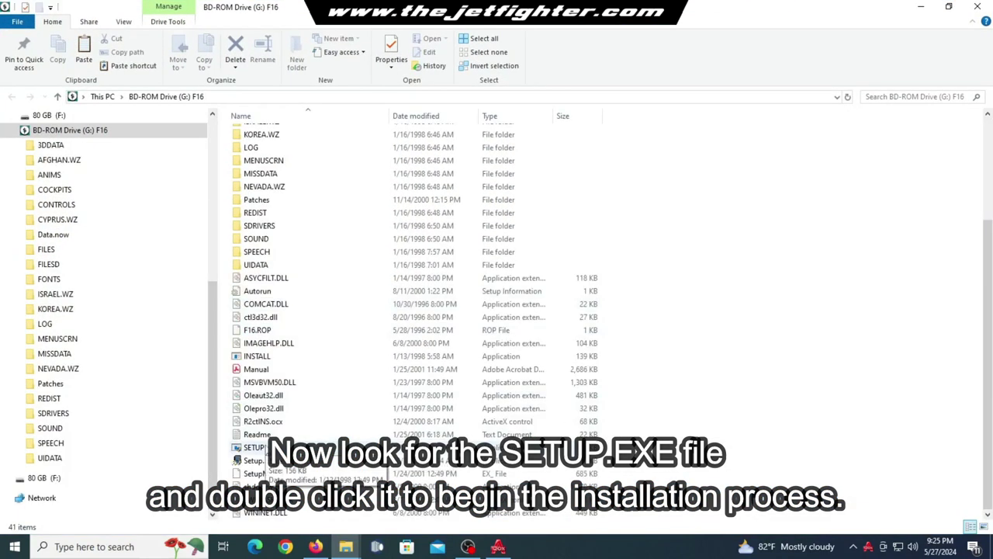
pyautogui.doubleClick(257, 449)
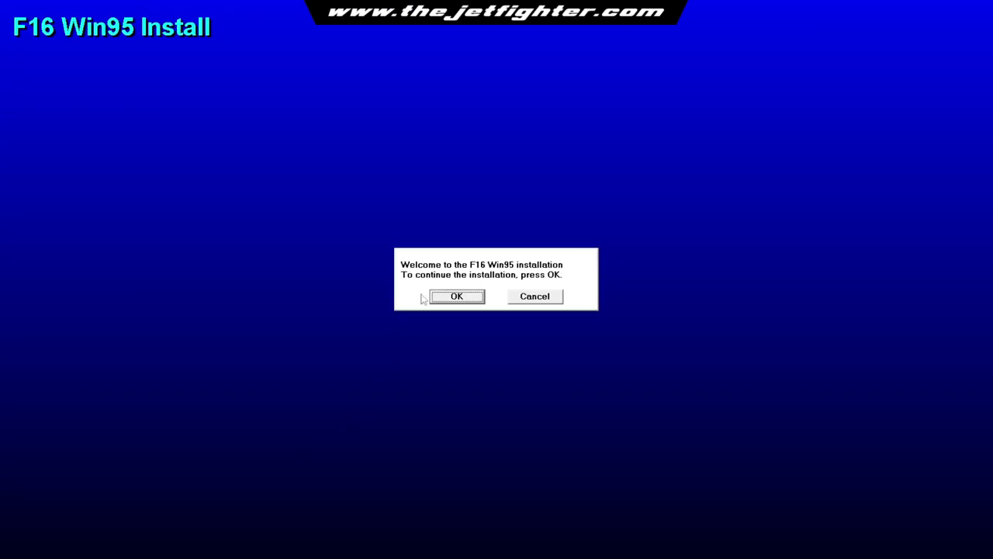
# Continue the F16 Win95 installation with the Software Version and the Full Installation type
pyautogui.click(468, 300)
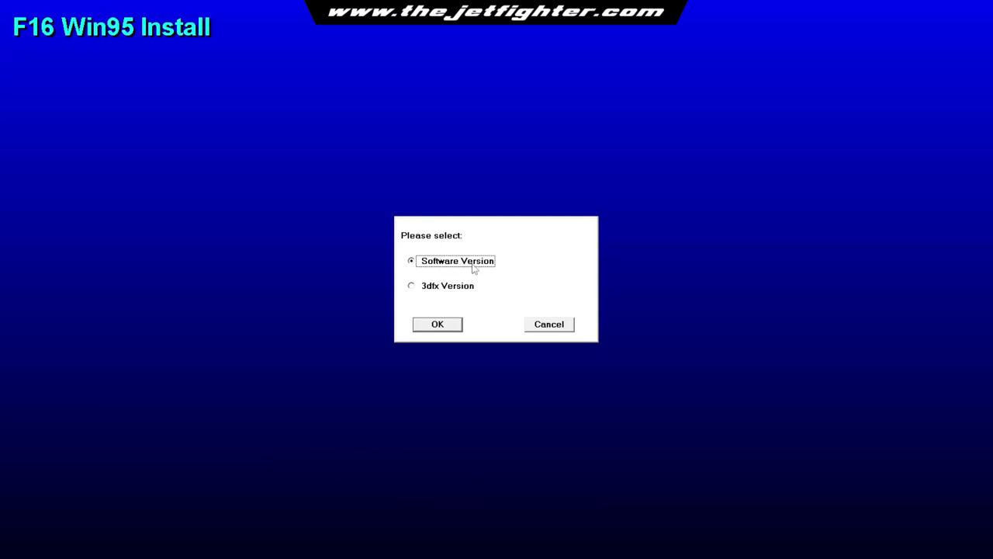
pyautogui.click(448, 326)
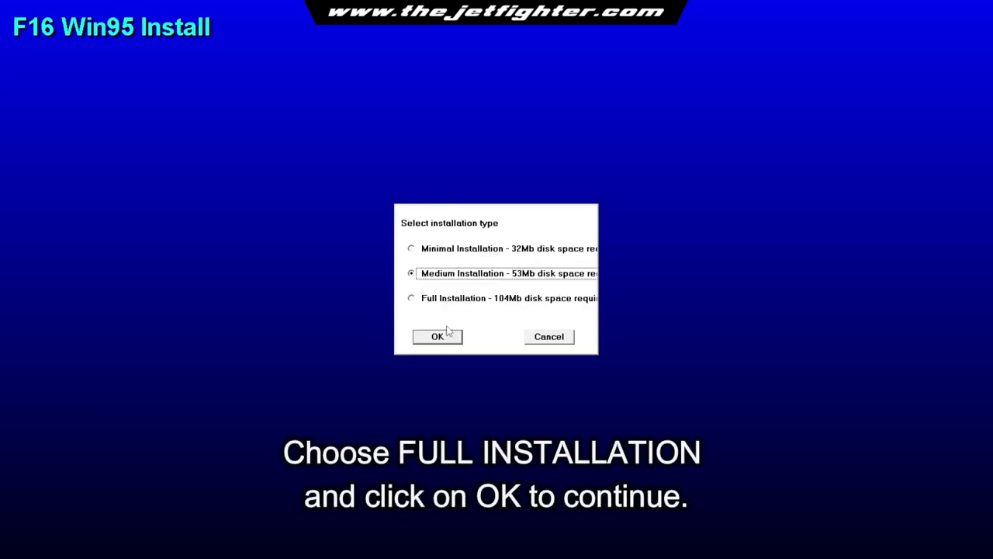
pyautogui.click(449, 302)
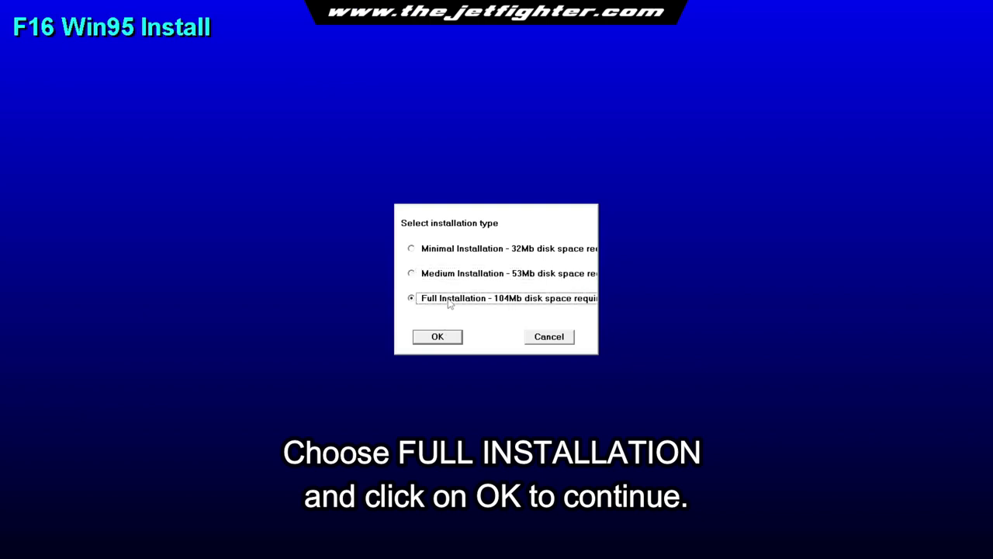
pyautogui.click(452, 342)
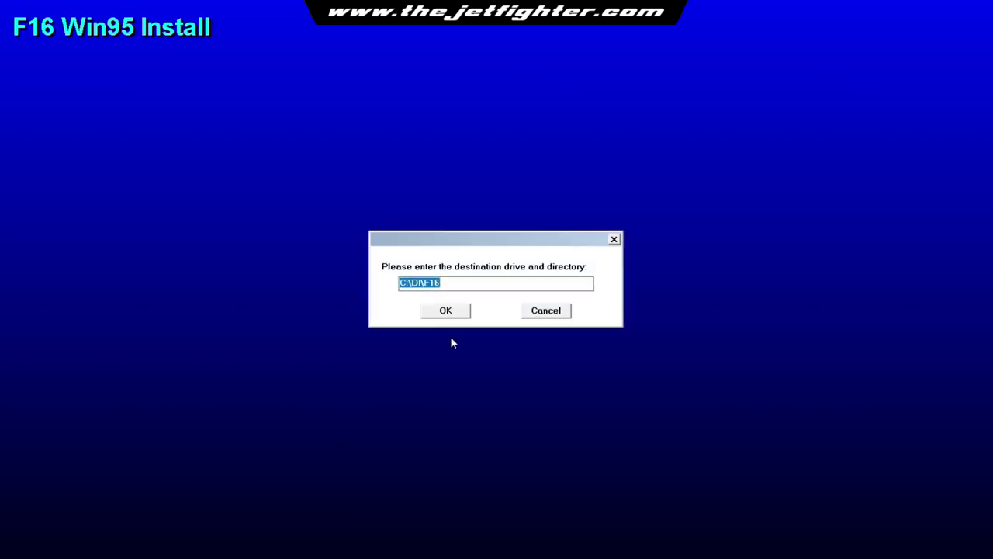
# Set the installation directory to C:\MYDXWND\F16, install the game and close the closing DirectX notice
pyautogui.click(456, 284)
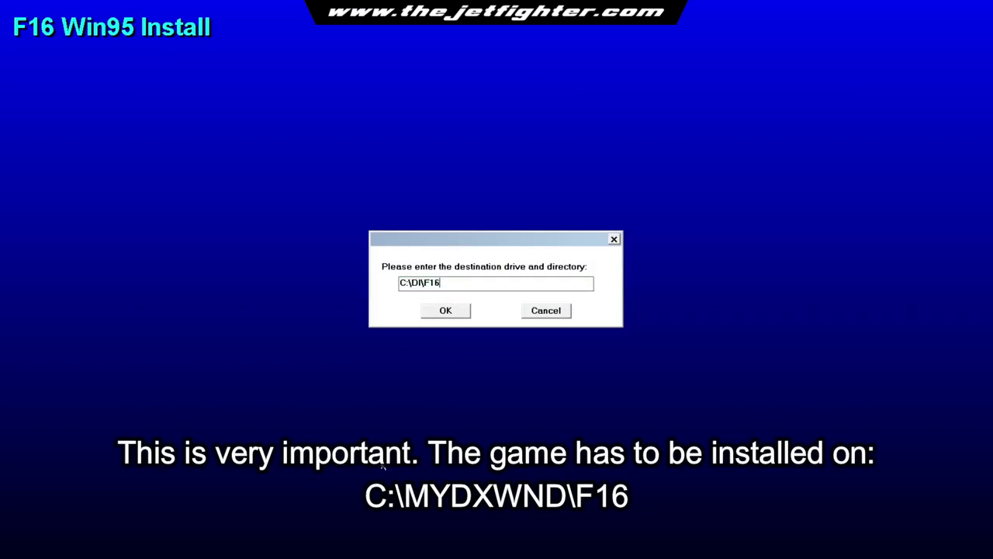
pyautogui.hotkey('shift', 'Home')
pyautogui.write('C:\\MYDXWND\\F16')
pyautogui.click(456, 312)
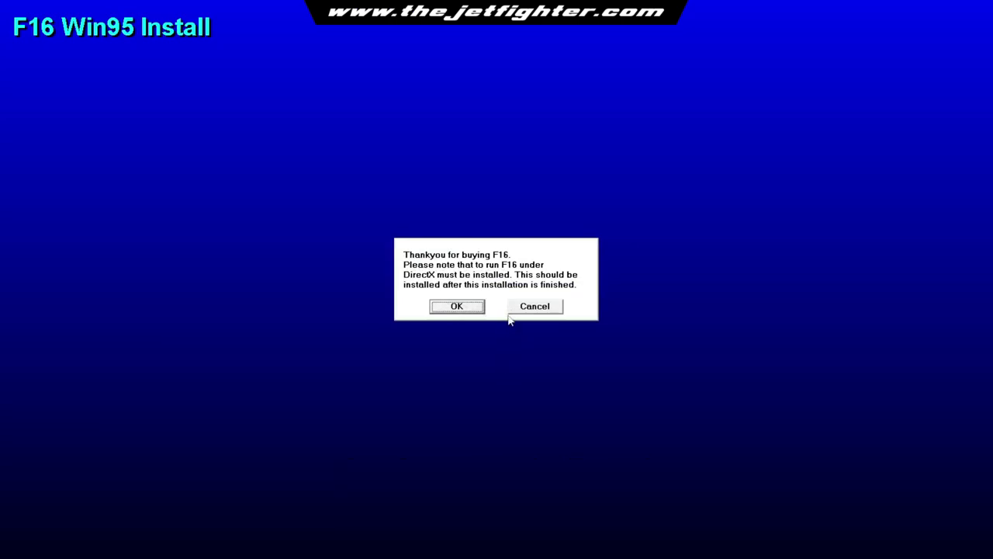
pyautogui.click(476, 307)
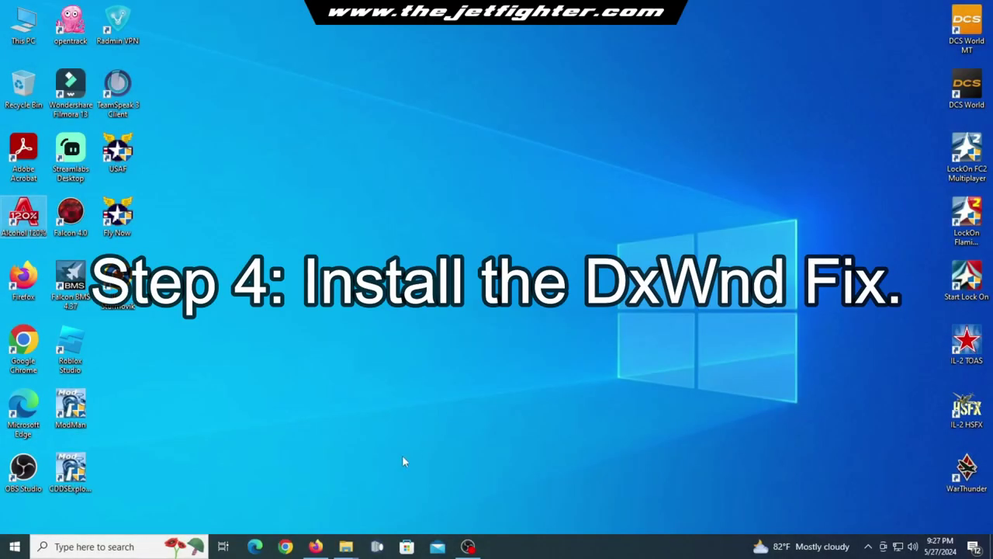
# Extract the mydxwnd.fix archive in Downloads into its own mydxwnd.fix folder
pyautogui.moveTo(350, 546)
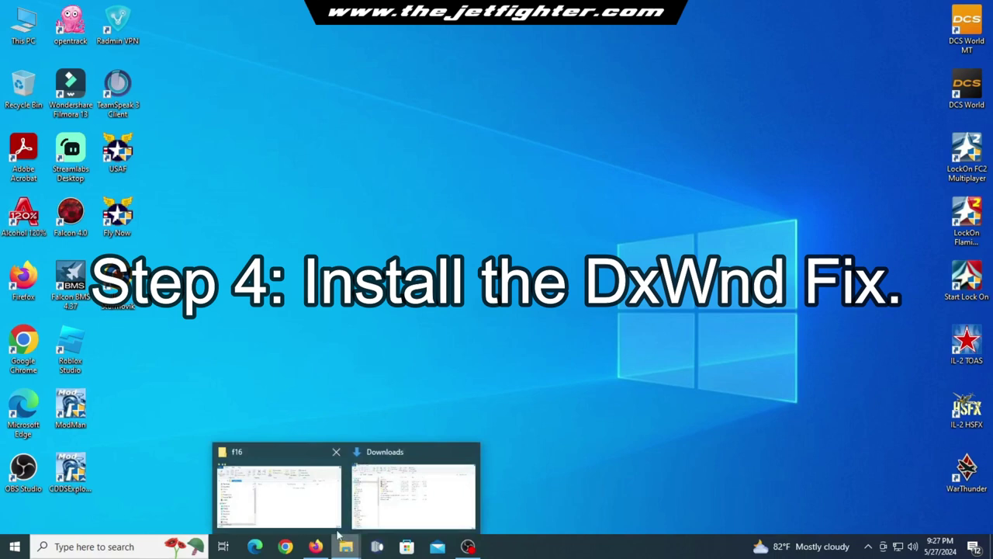
pyautogui.click(302, 503)
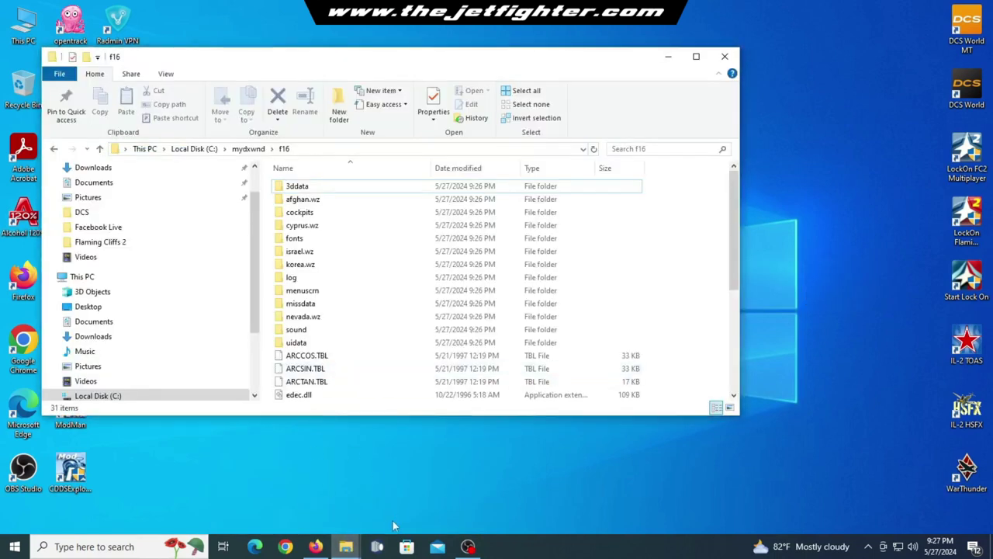
pyautogui.click(97, 167)
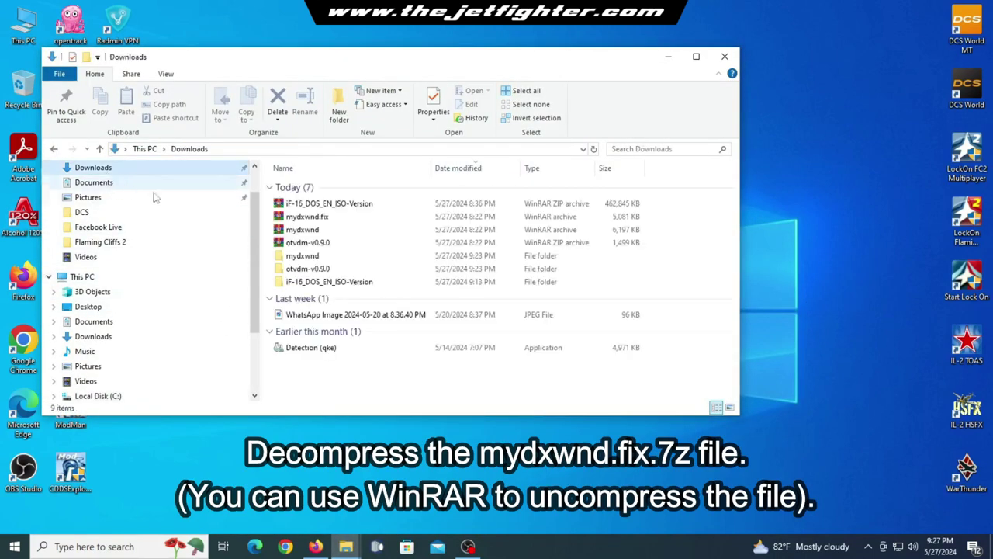
pyautogui.click(326, 221)
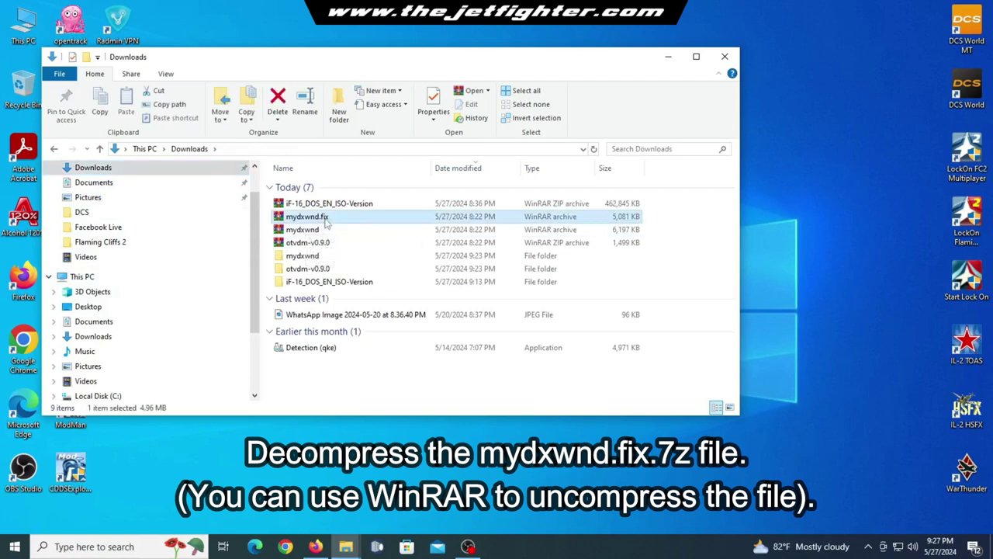
pyautogui.rightClick(332, 220)
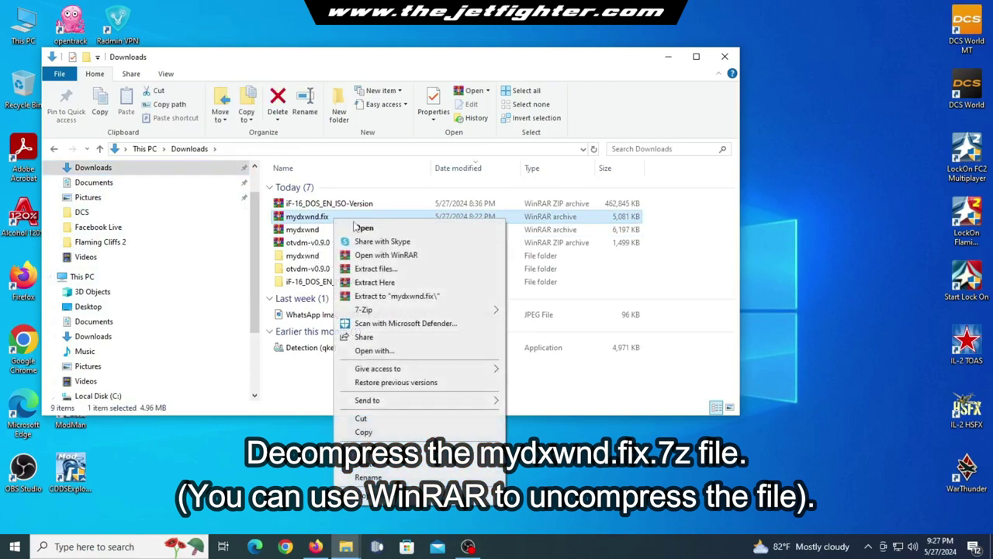
pyautogui.click(449, 295)
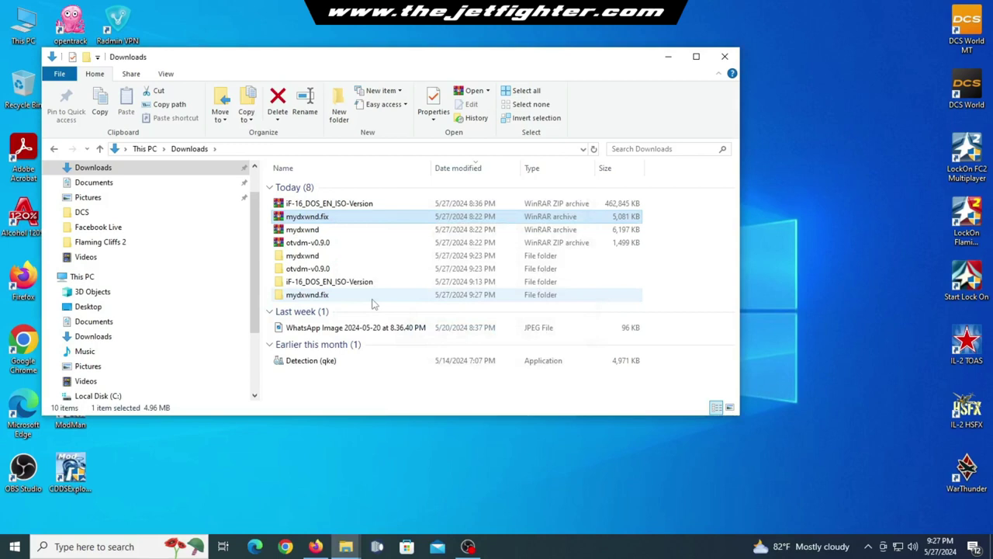
# Copy all files and folders inside the mydxwnd folder of the extracted mydxwnd.fix folder
pyautogui.doubleClick(372, 299)
pyautogui.doubleClick(315, 193)
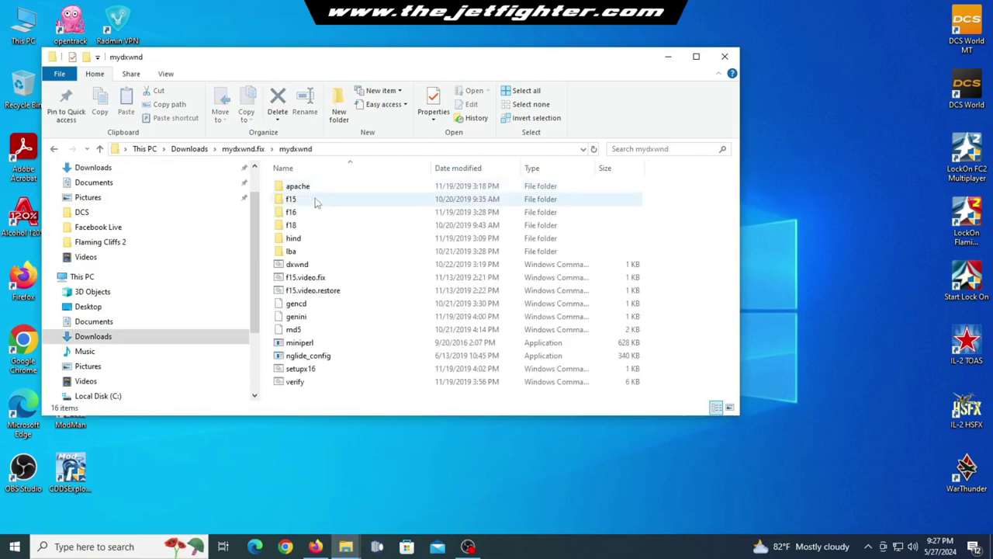
pyautogui.moveTo(340, 399); pyautogui.dragTo(291, 189)
pyautogui.rightClick(310, 192)
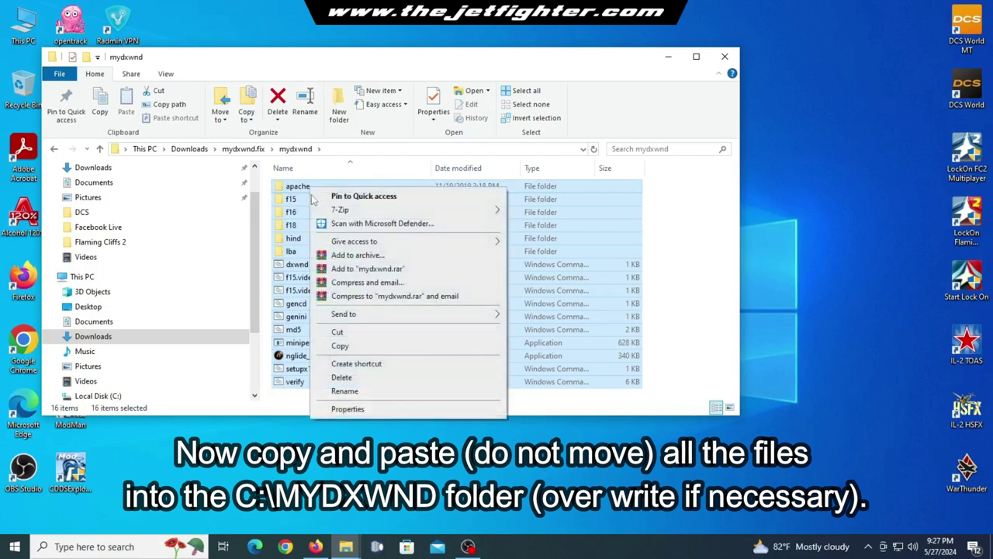
pyautogui.click(371, 346)
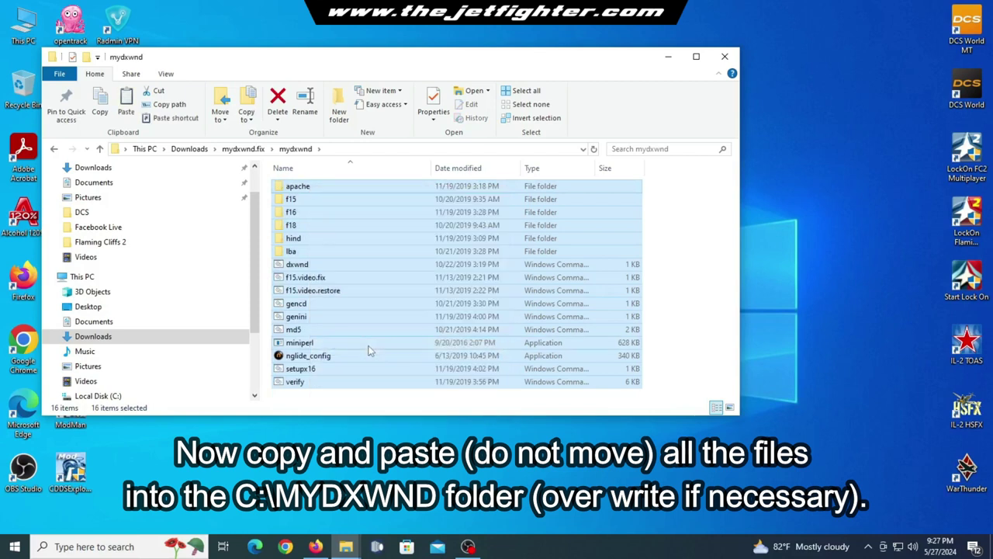
# Paste the copied fix files into C:\mydxwnd and minimize the folder window
pyautogui.scroll(-1, 190, 354)
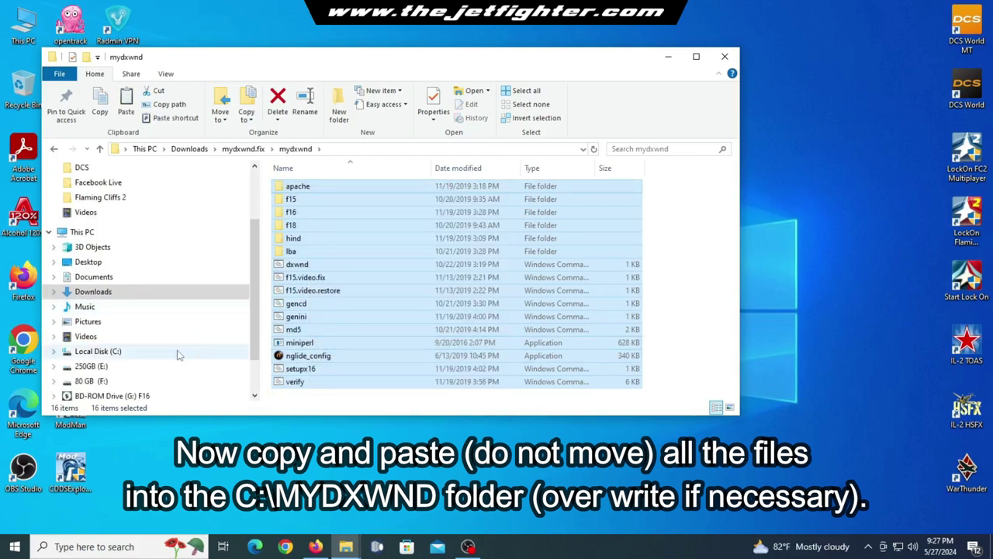
pyautogui.click(120, 354)
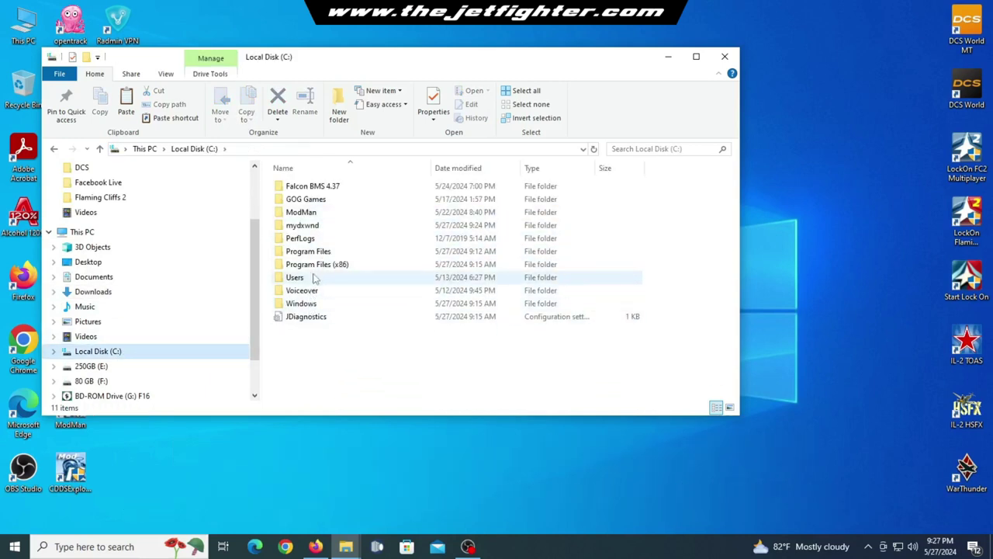
pyautogui.doubleClick(315, 229)
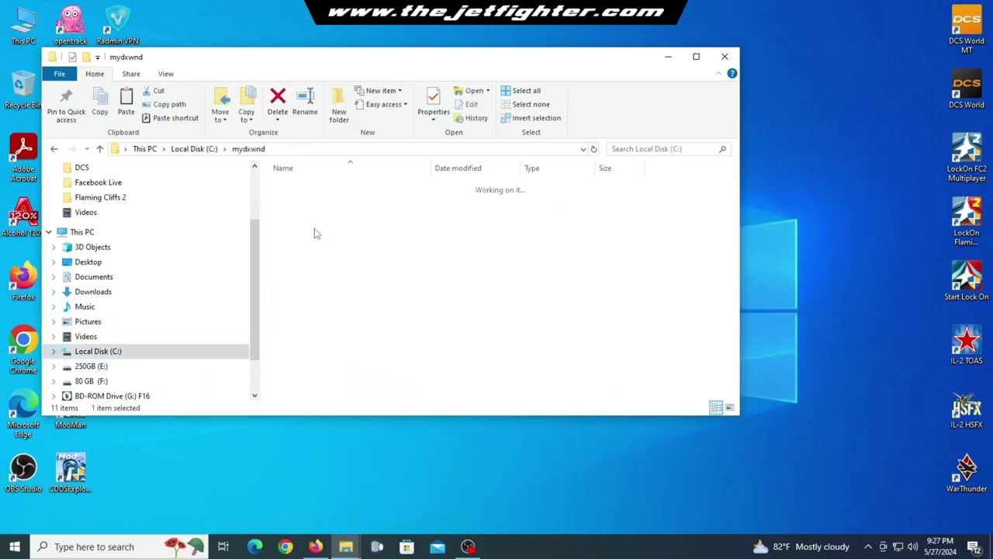
pyautogui.rightClick(516, 358)
pyautogui.click(559, 440)
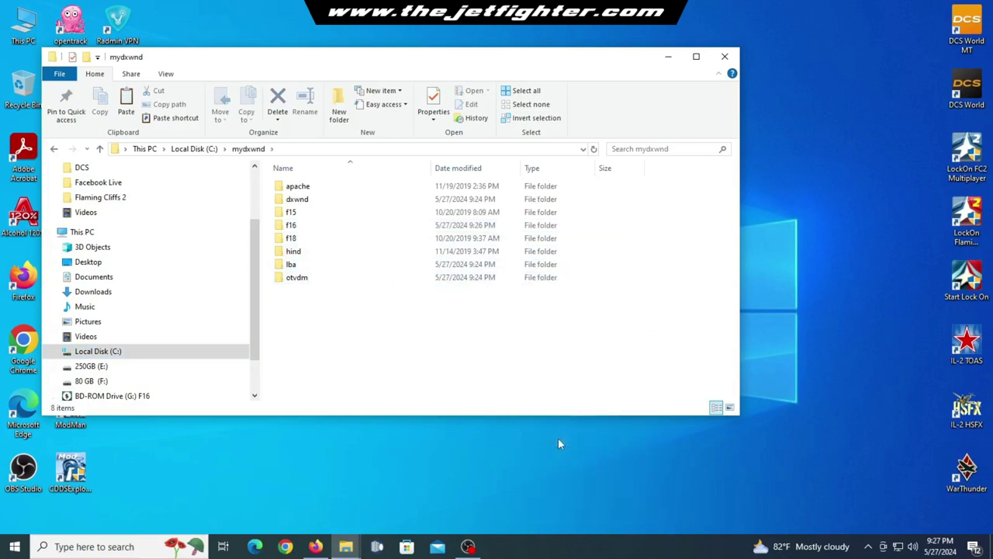
pyautogui.click(688, 352)
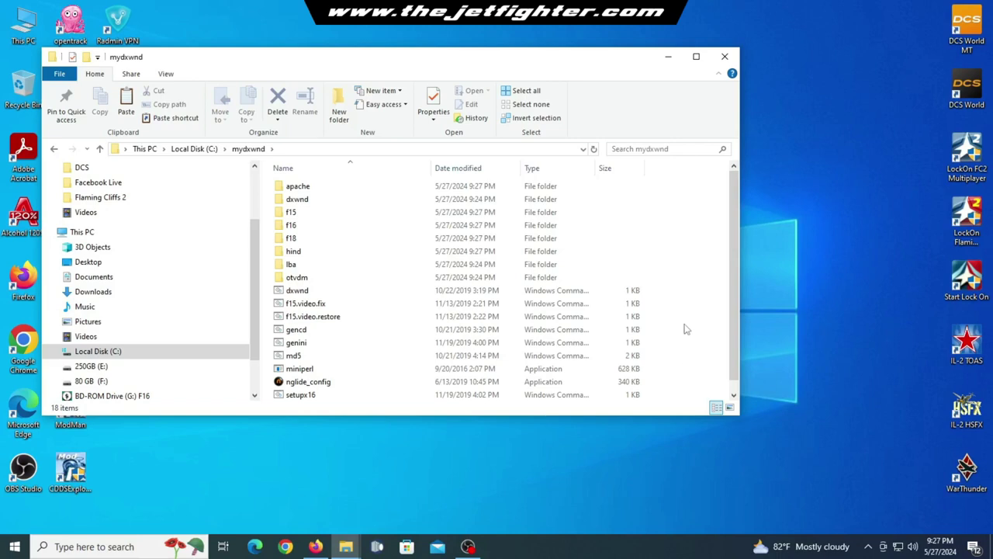
pyautogui.click(668, 57)
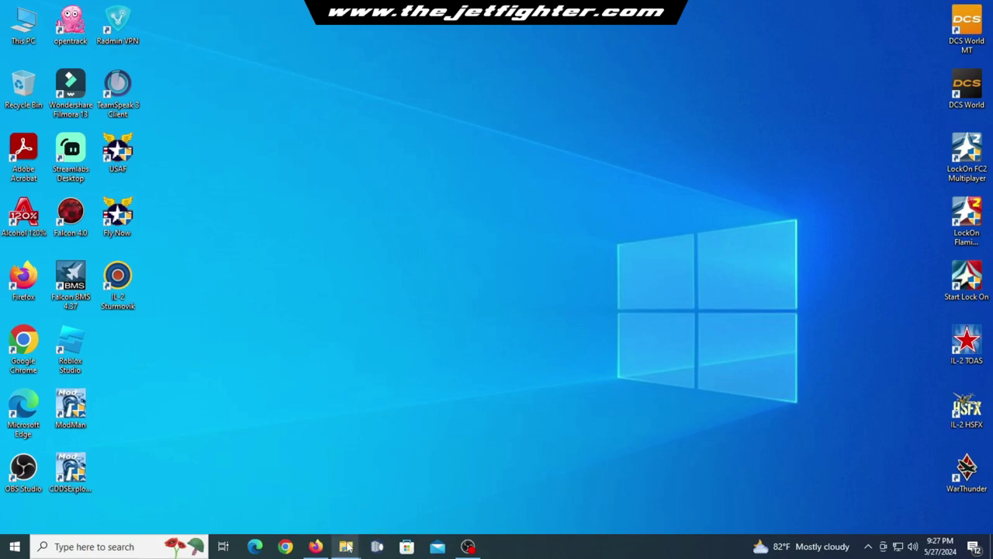
# Run the verify script in C:\mydxwnd, allowing it past the SmartScreen warning, and dismiss its console
pyautogui.moveTo(349, 542)
pyautogui.moveTo(389, 509)
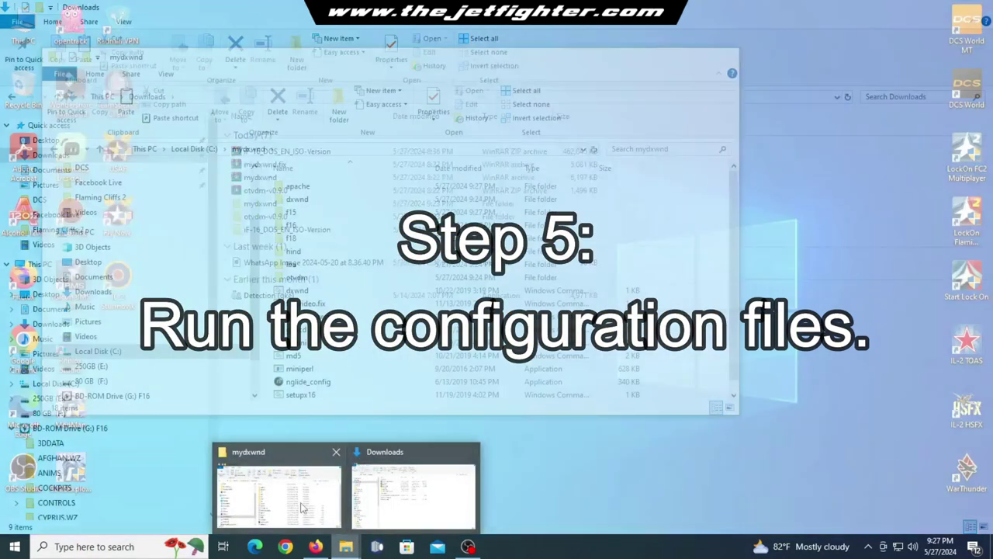
pyautogui.click(298, 502)
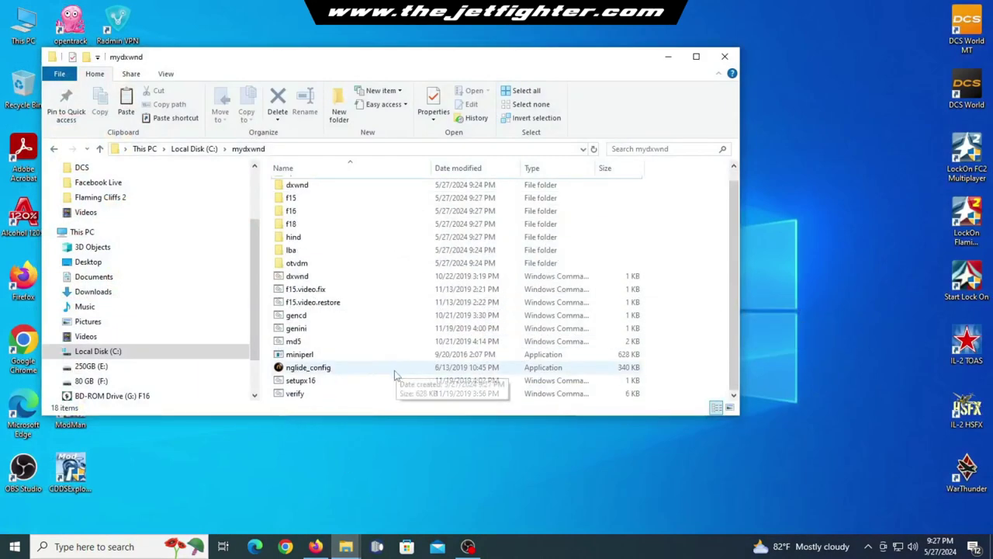
pyautogui.doubleClick(320, 399)
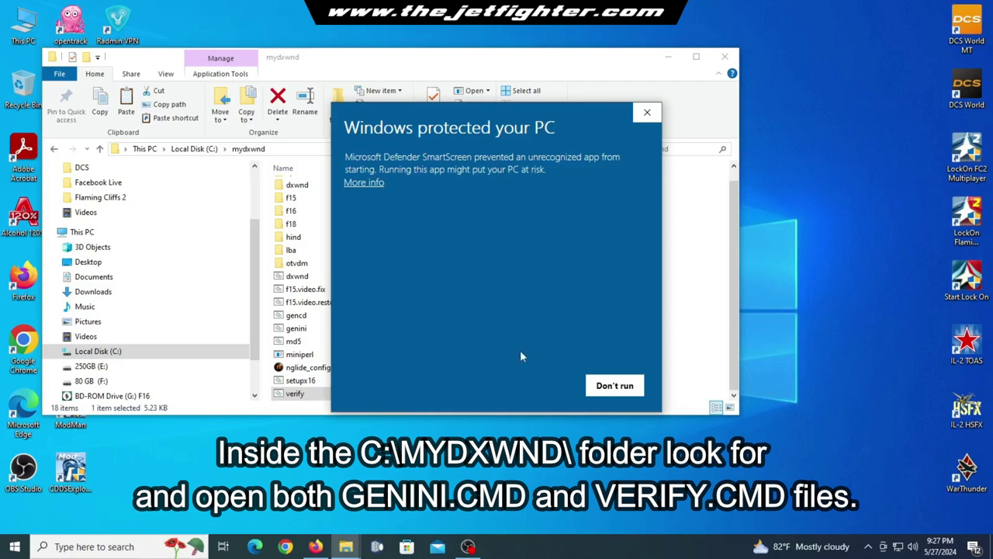
pyautogui.click(365, 183)
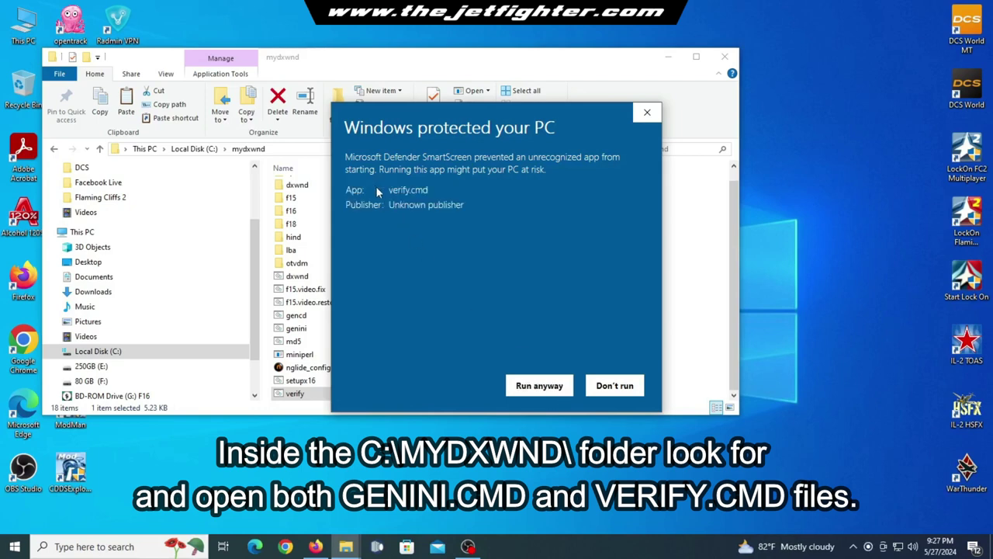
pyautogui.click(541, 386)
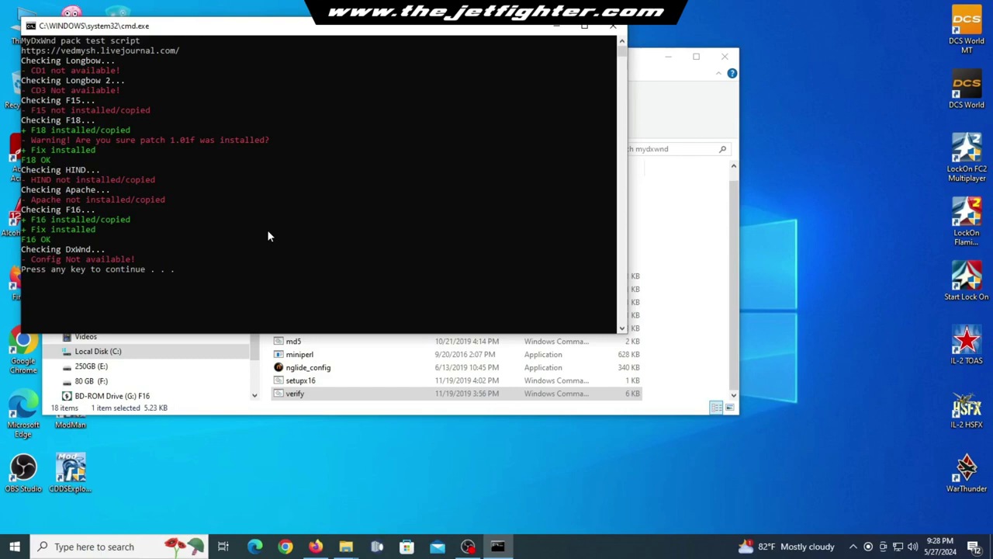
pyautogui.press('Return')
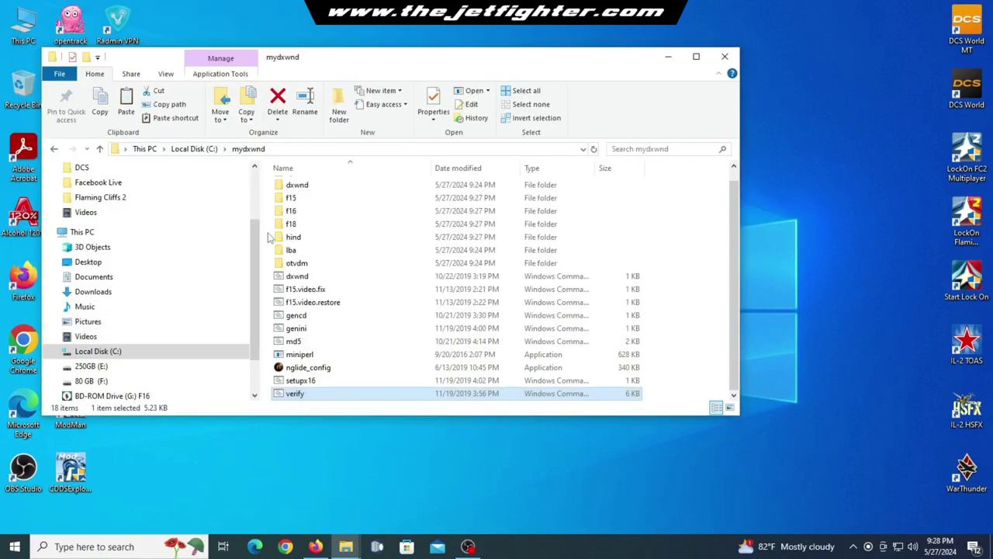
# Run the genini script in C:\mydxwnd despite the SmartScreen warning to create the DxWnd configuration, and dismiss its console
pyautogui.doubleClick(296, 328)
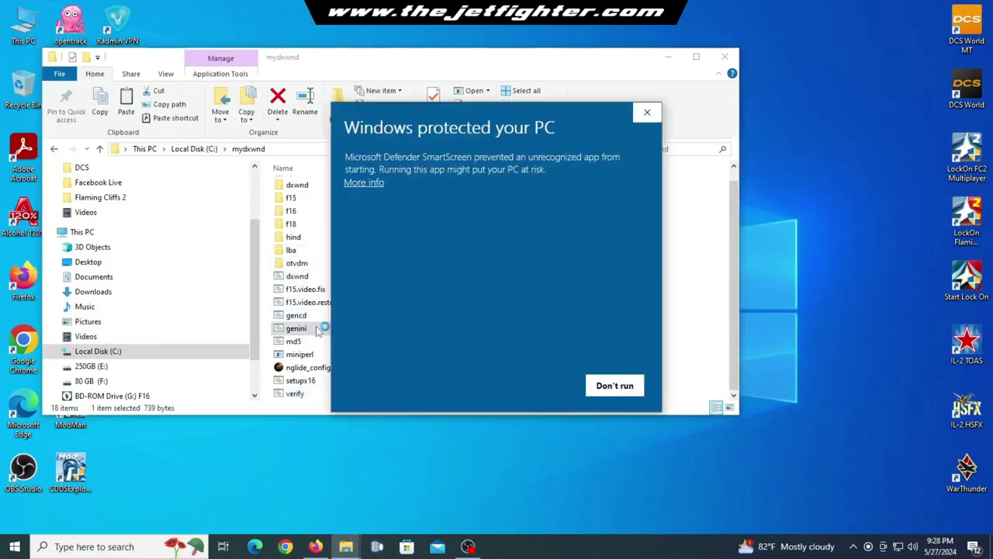
pyautogui.click(371, 186)
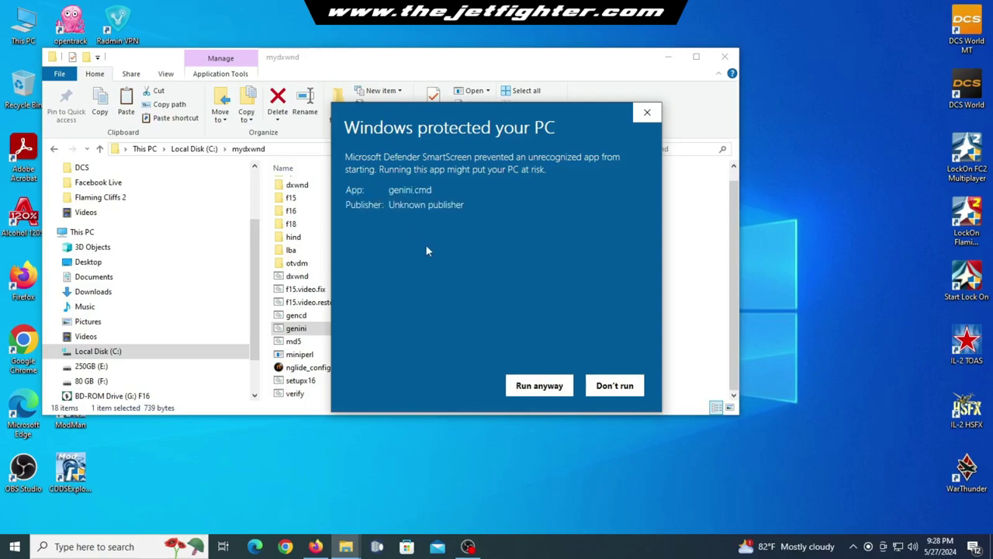
pyautogui.click(527, 383)
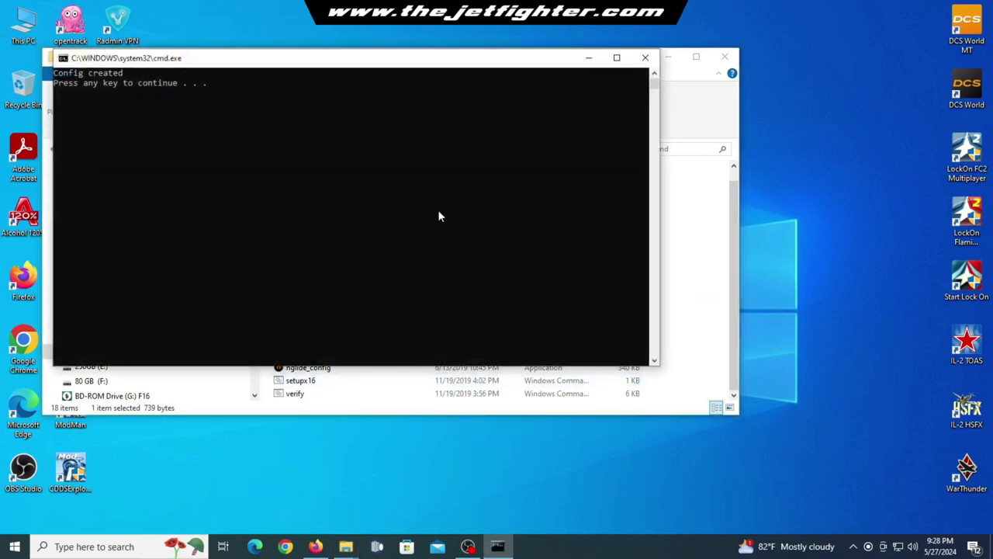
pyautogui.press('Return')
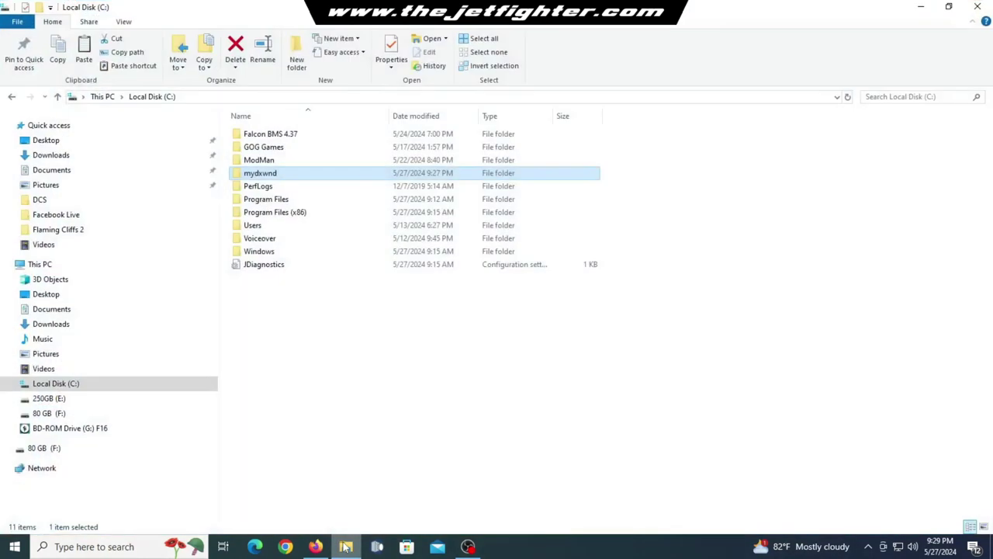
# Run the dxwnd command script from C:\mydxwnd and launch the F16 game from DXWnd
pyautogui.press('Return')
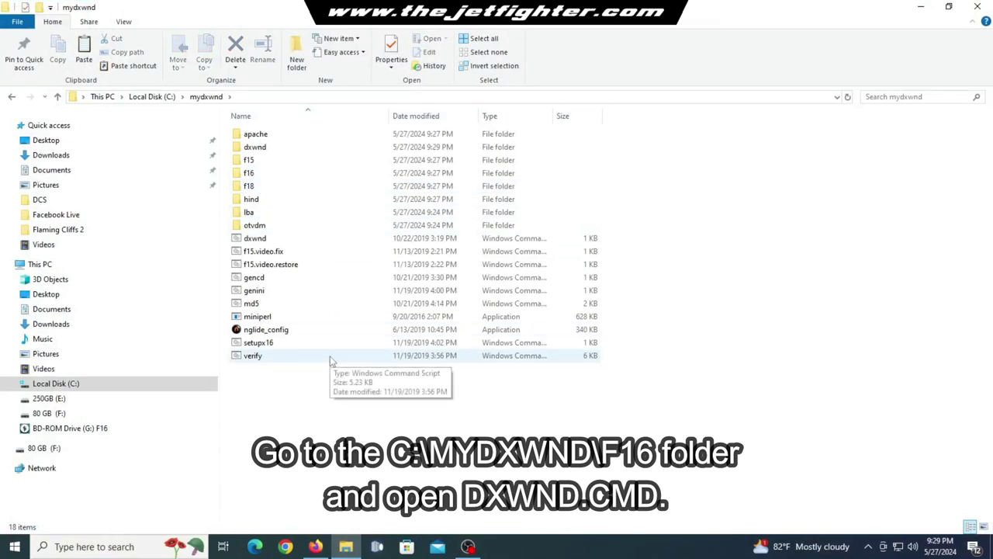
pyautogui.doubleClick(282, 244)
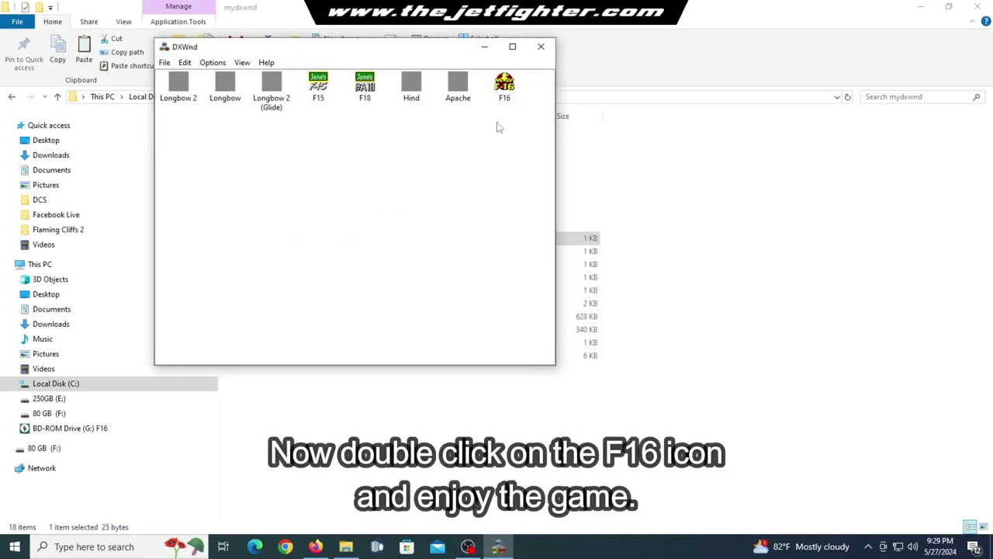
pyautogui.doubleClick(505, 92)
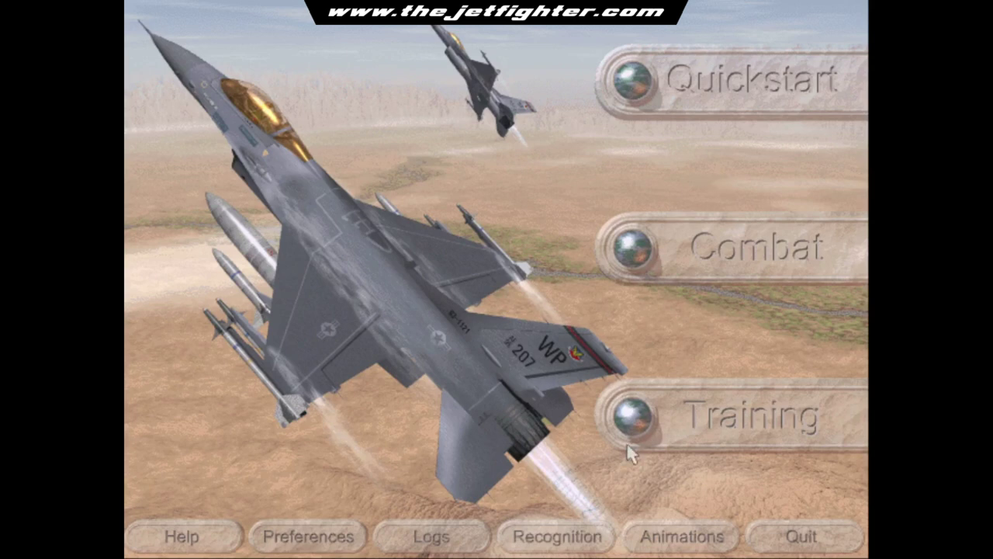
# In the game's preferences, set the joystick control to Joystick and the throttle to Throttle Stick
pyautogui.click(295, 541)
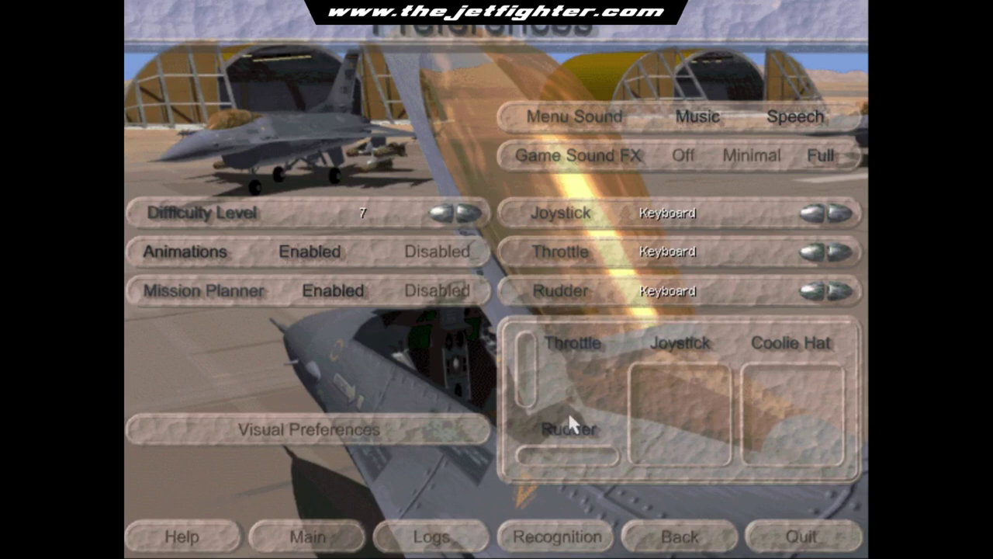
pyautogui.click(841, 220)
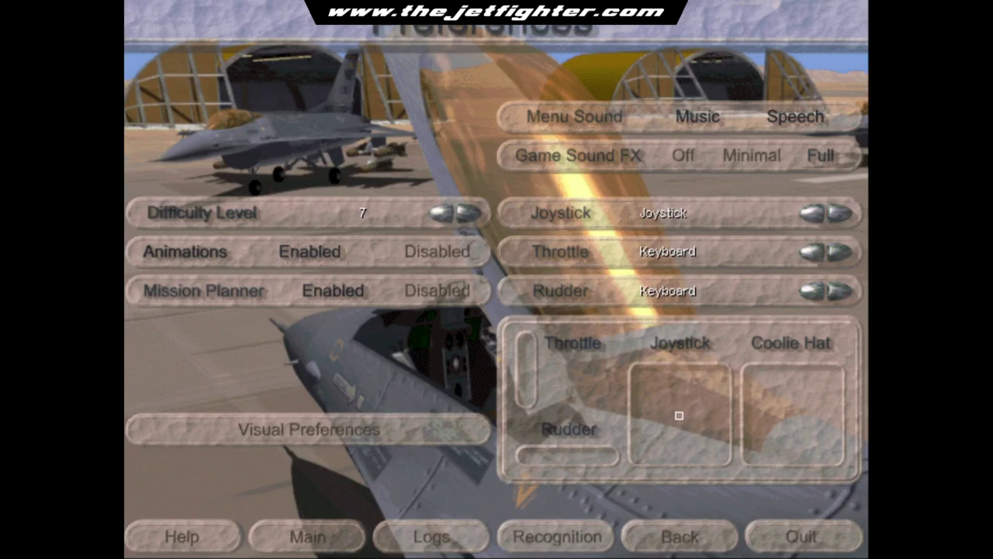
pyautogui.click(840, 252)
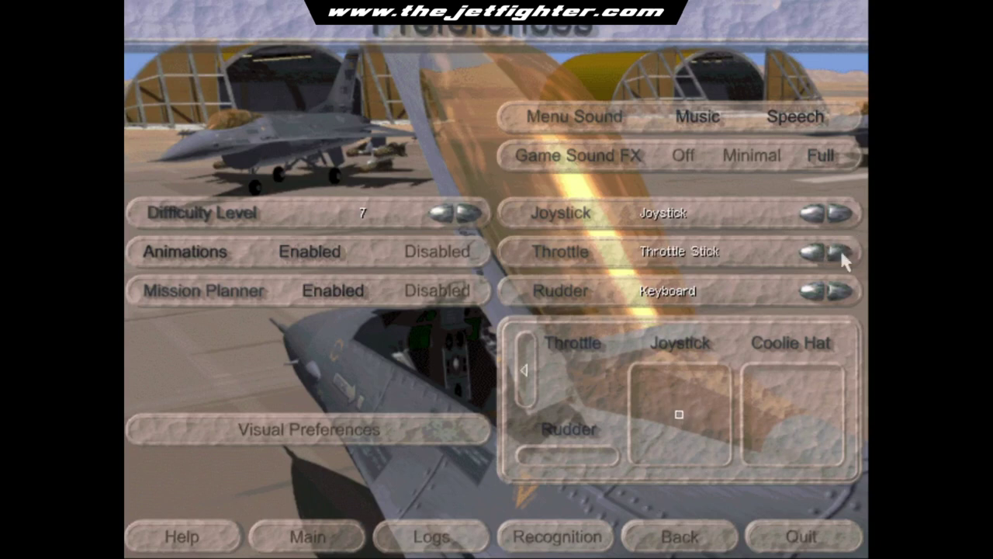